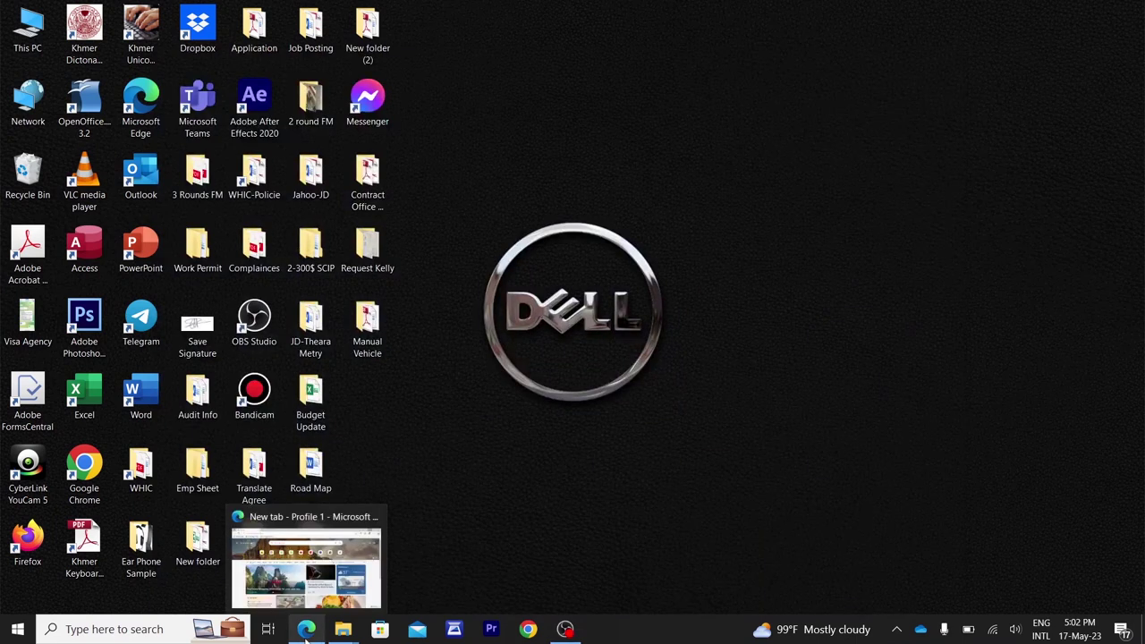
# - Restore the Edge browser window from the taskbar onto its new tab page
pyautogui.click(302, 594)
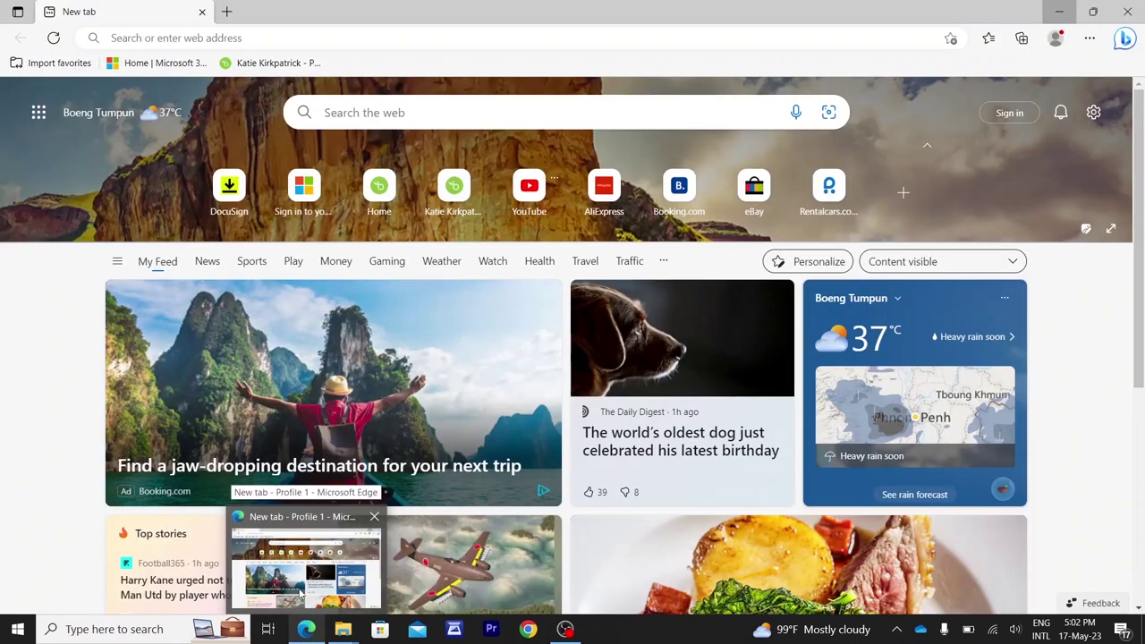
pyautogui.moveTo(341, 318)
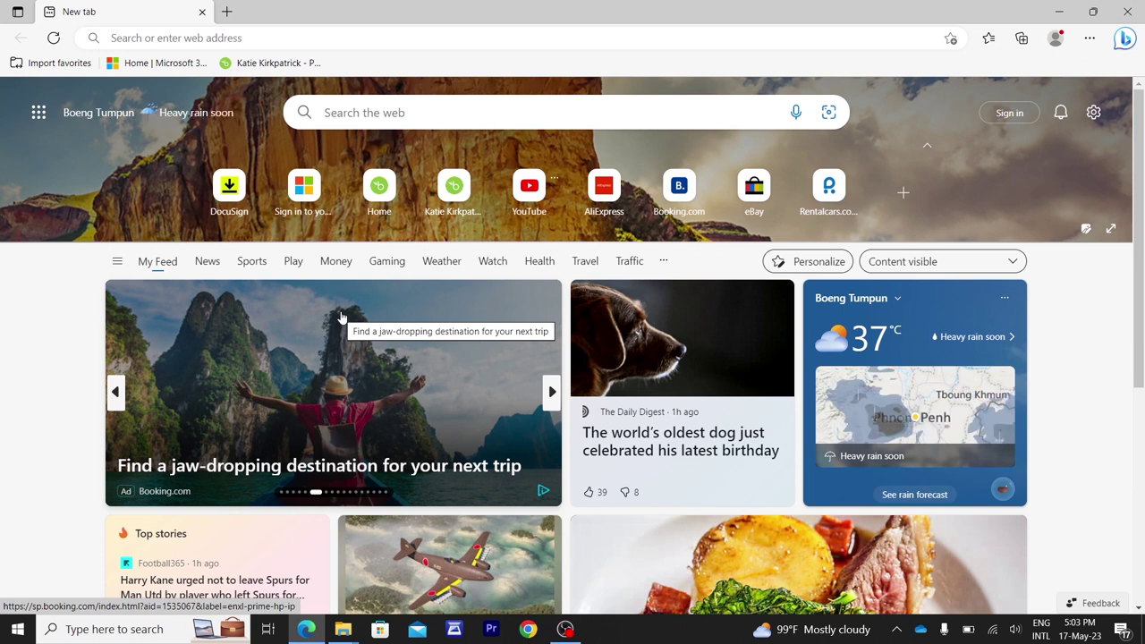
# - Enter 'micr' in the address bar and open the Microsoft Forms suggestion
pyautogui.click(240, 40)
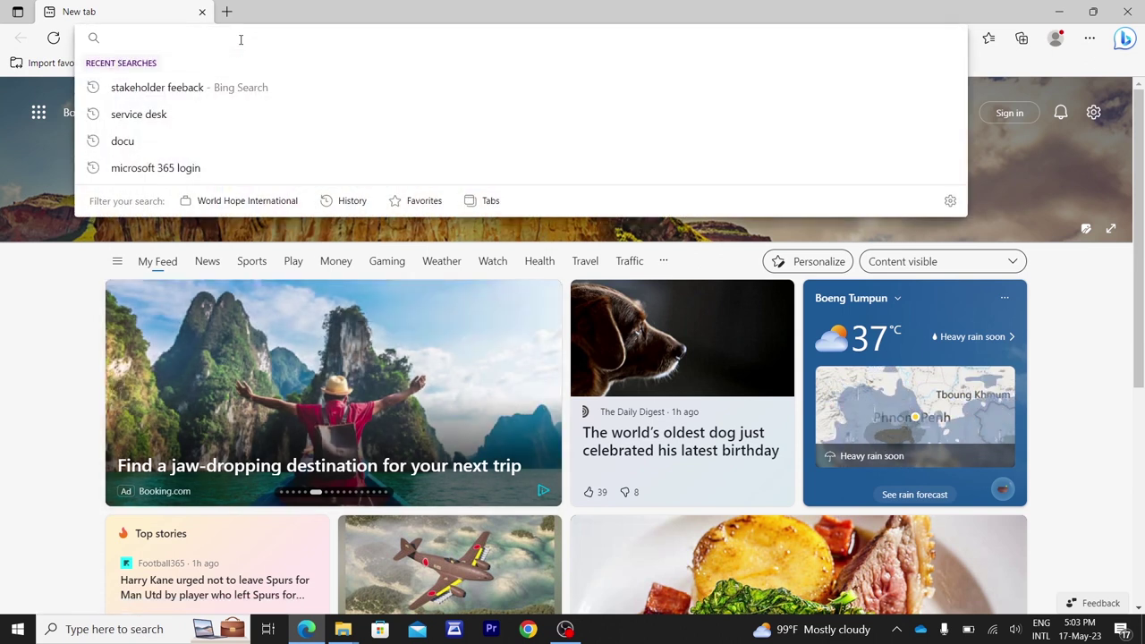
pyautogui.write('mir')
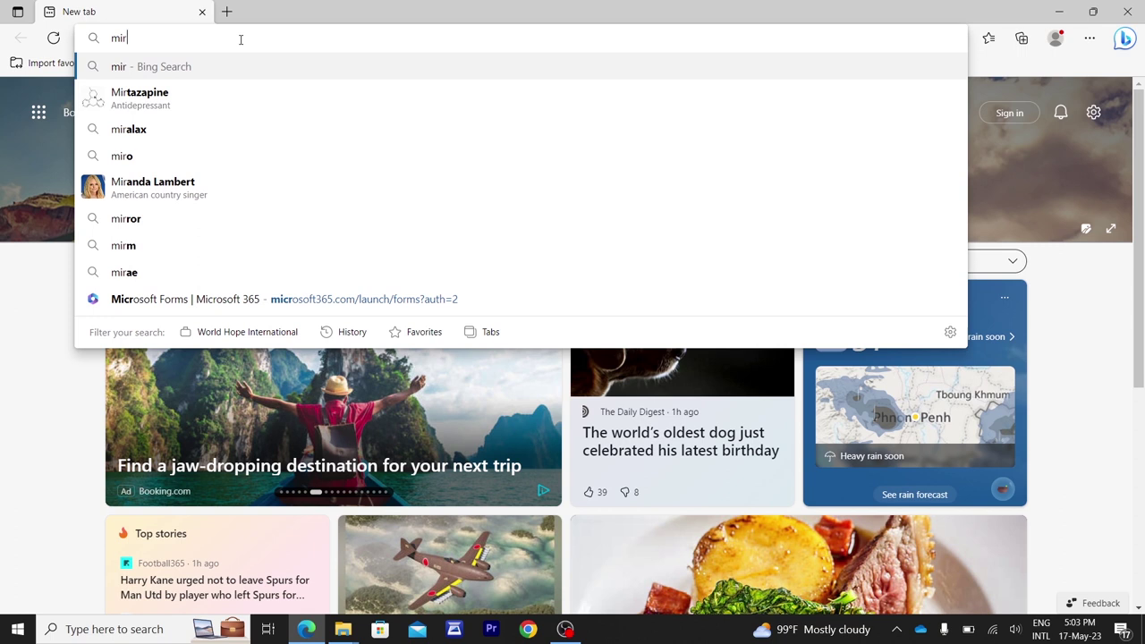
pyautogui.press('BackSpace')
pyautogui.write('cr')
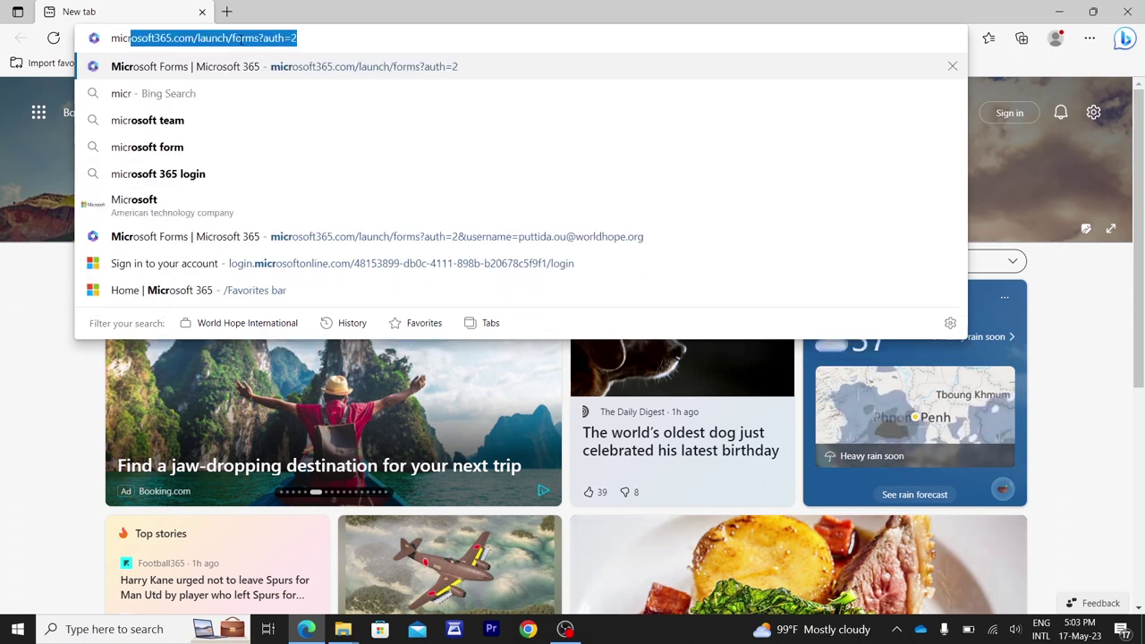
pyautogui.click(234, 69)
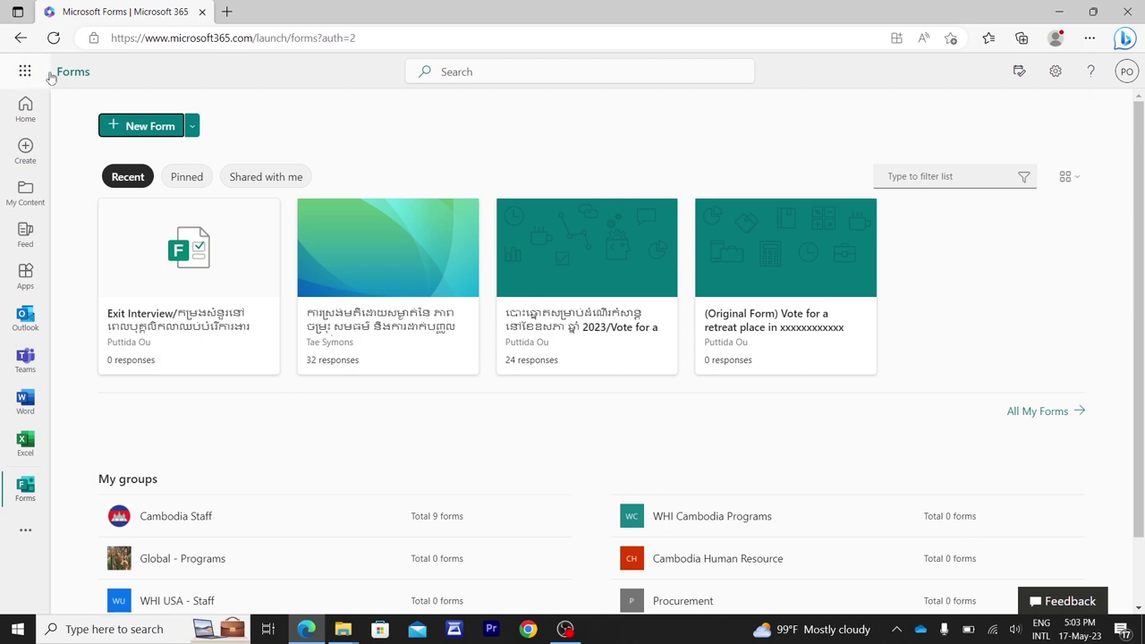
# - Open a second blank tab, cancel Add a website, and return to Microsoft Forms
pyautogui.click(227, 11)
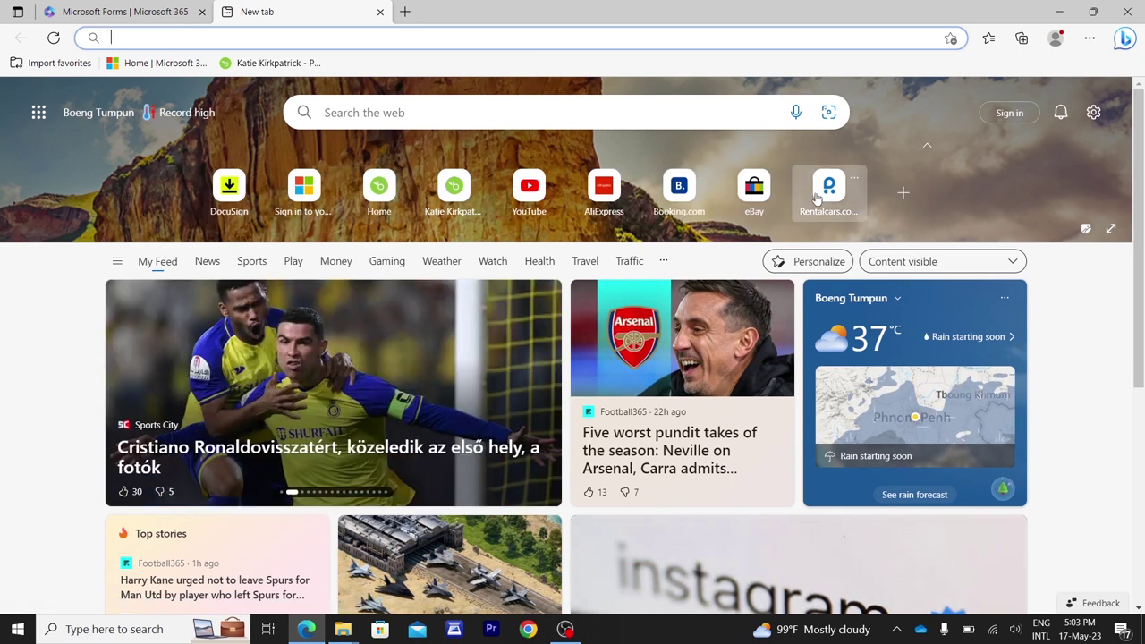
pyautogui.click(916, 202)
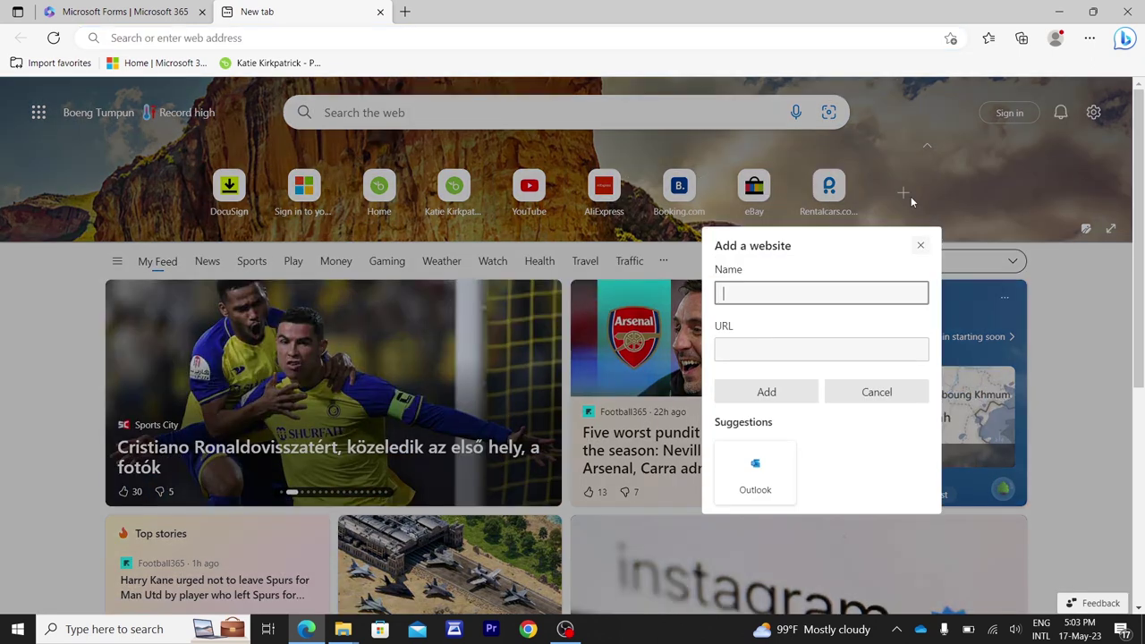
pyautogui.click(976, 186)
pyautogui.click(158, 16)
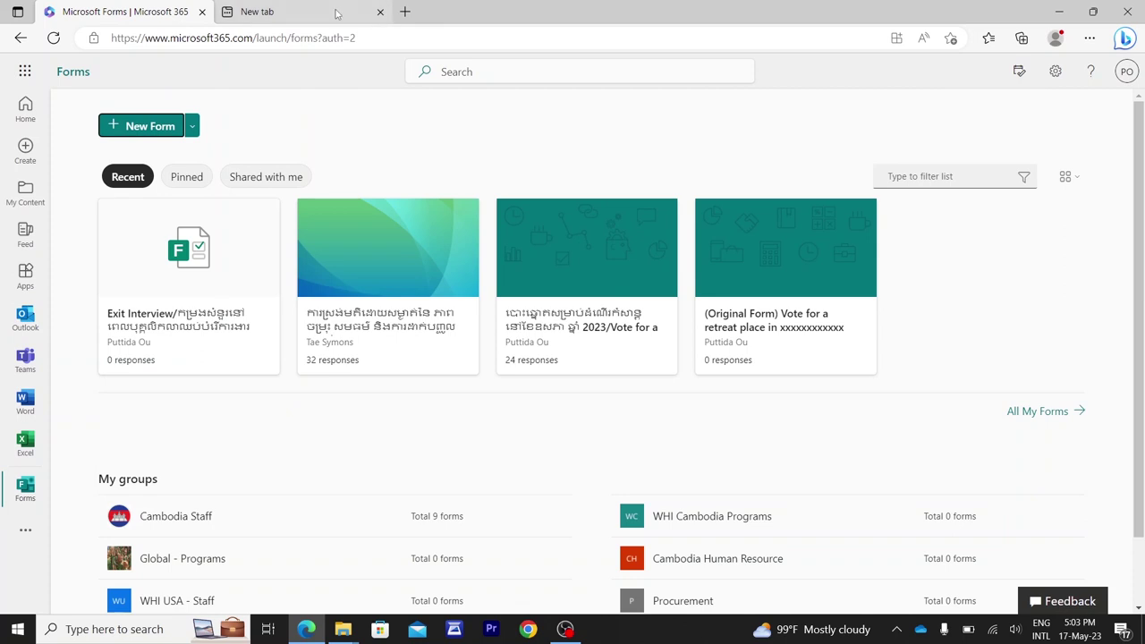
# - Close the New tab and save Microsoft Forms as a favorite, confirming with Done
pyautogui.click(380, 13)
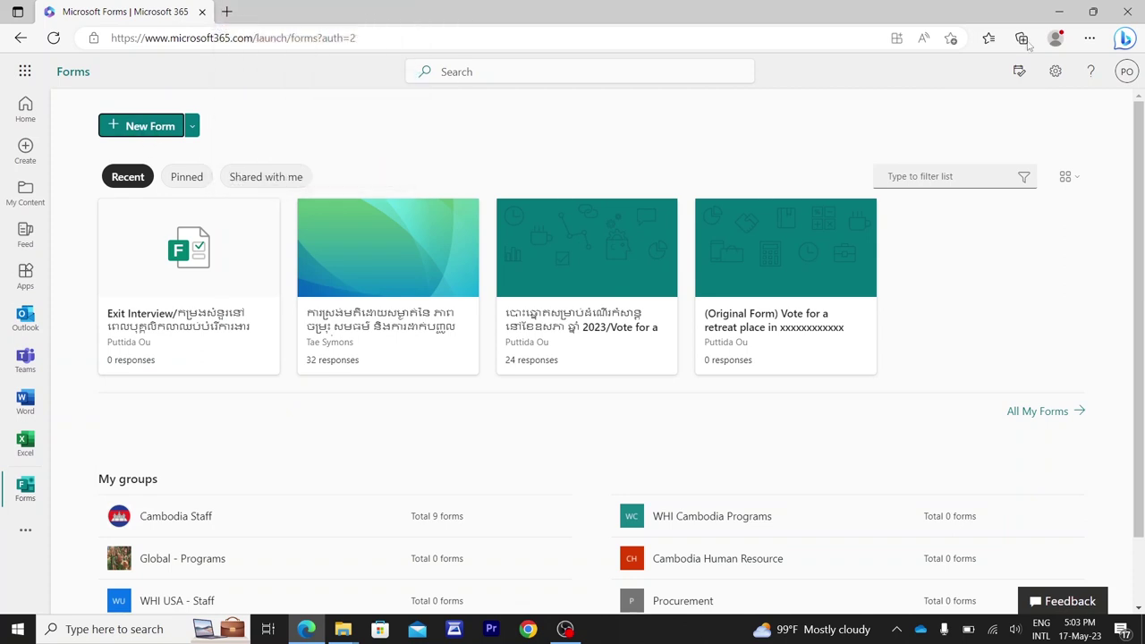
pyautogui.click(949, 38)
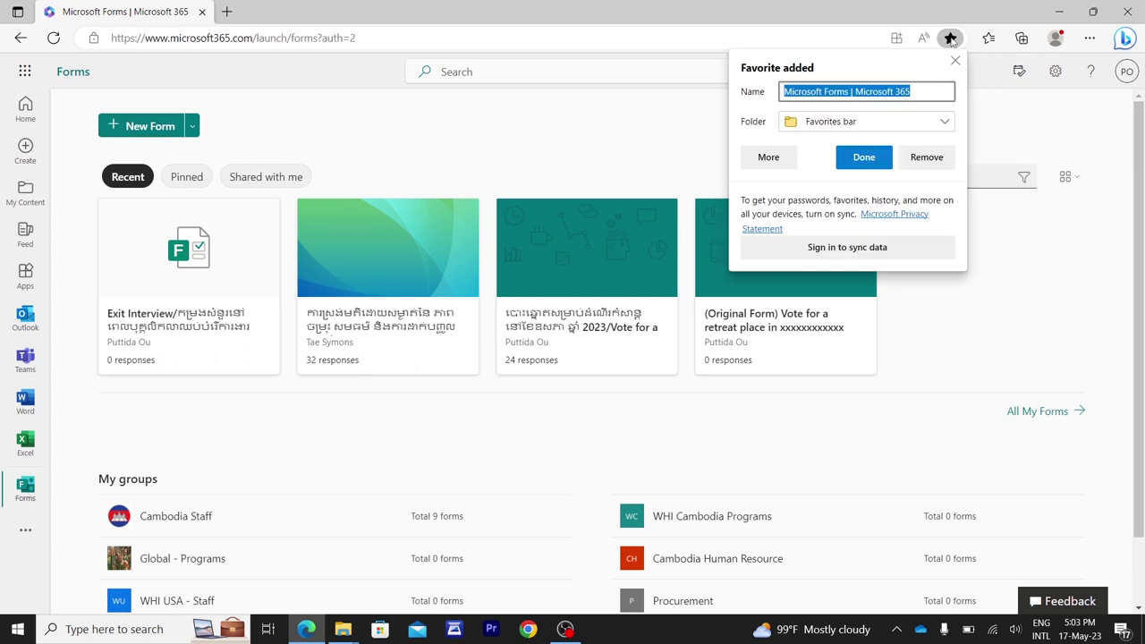
pyautogui.click(875, 166)
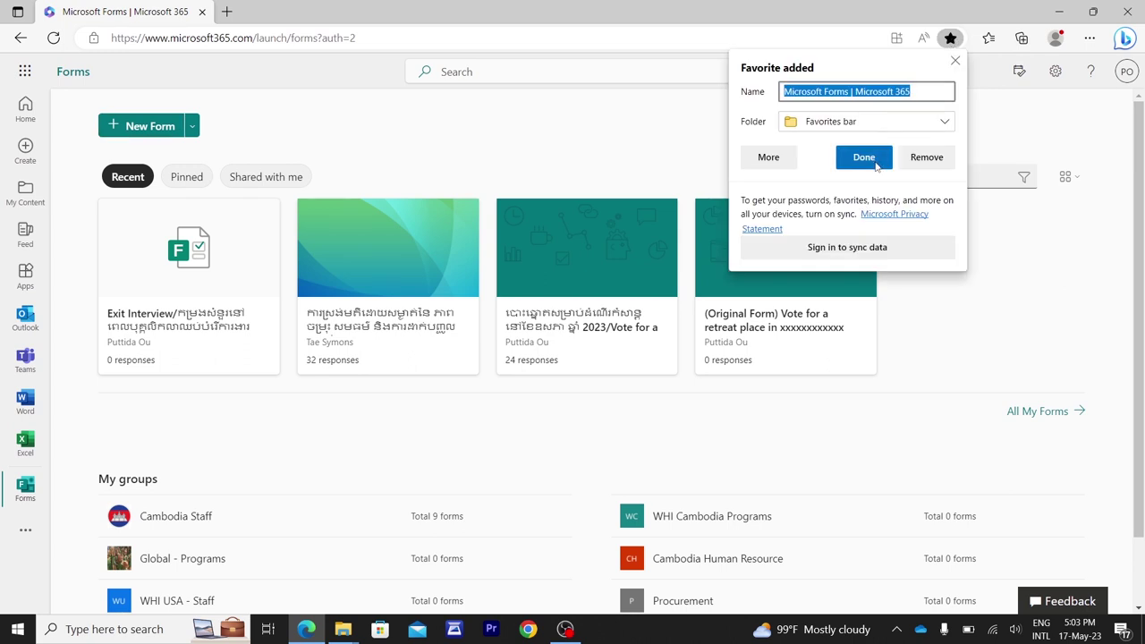
pyautogui.click(876, 166)
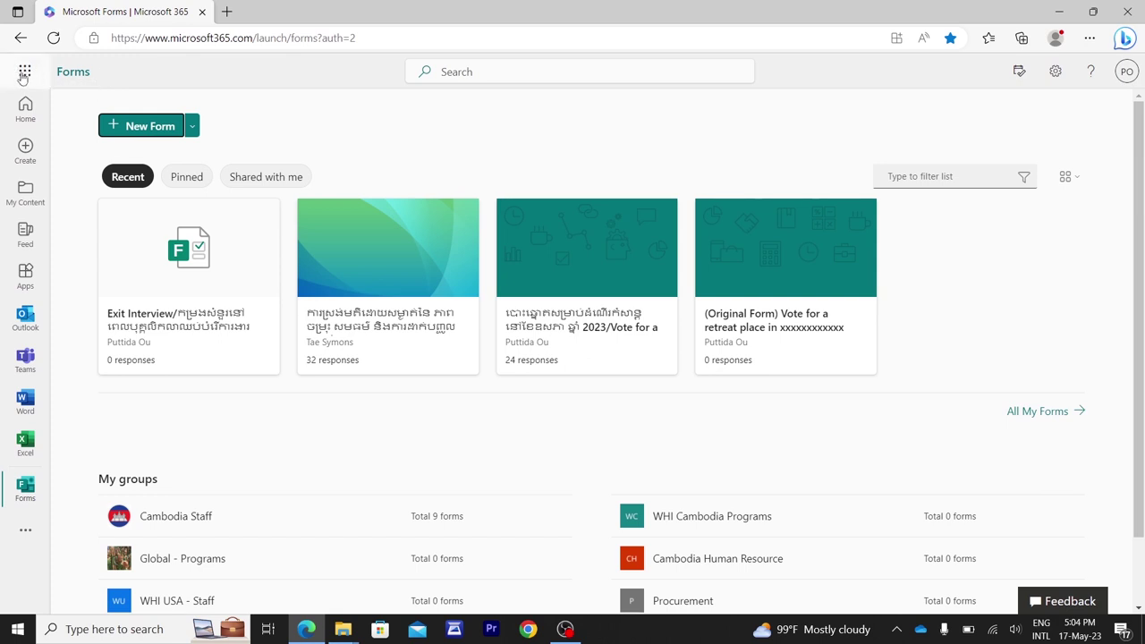
# - Launch SharePoint from the app launcher, browse Frequent sites, and show all recent sites
pyautogui.click(25, 73)
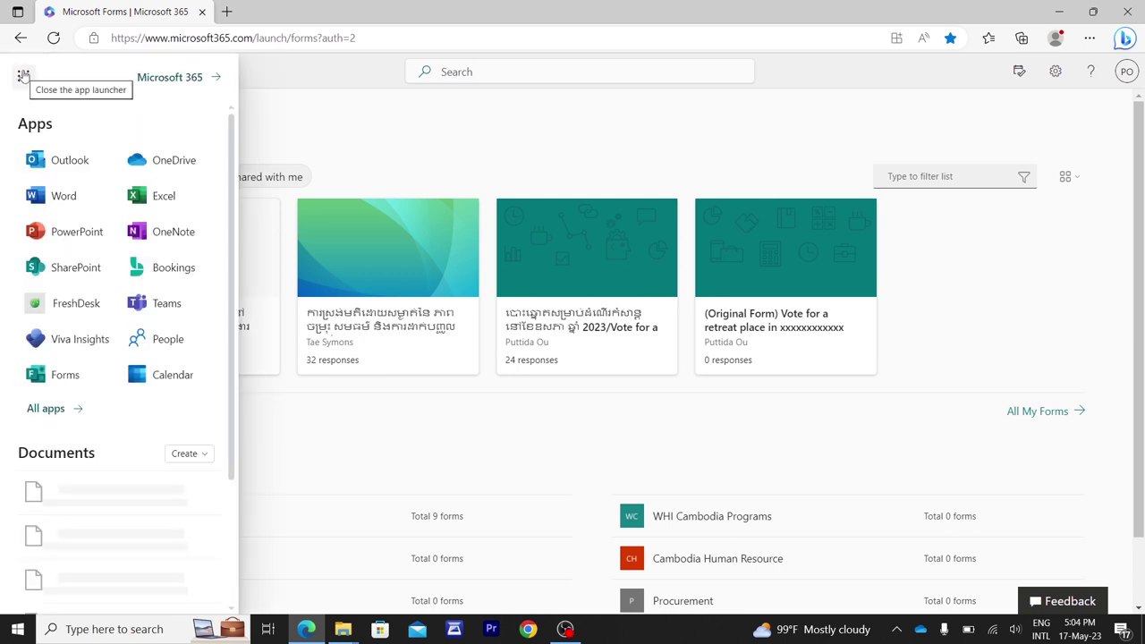
pyautogui.click(91, 279)
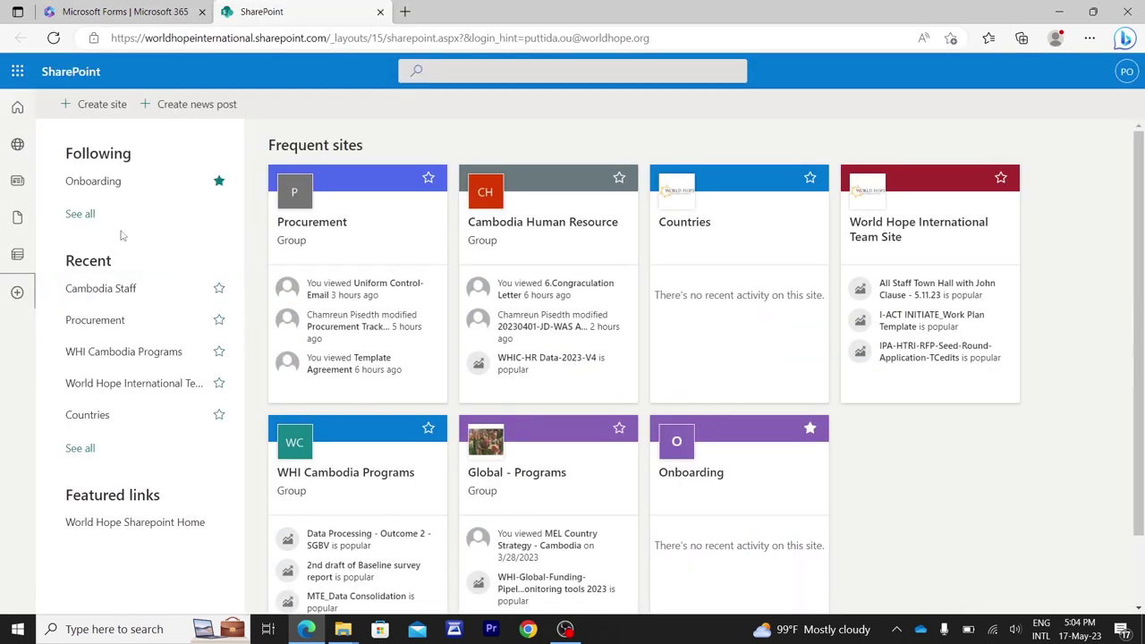
pyautogui.scroll(-1, 123, 243)
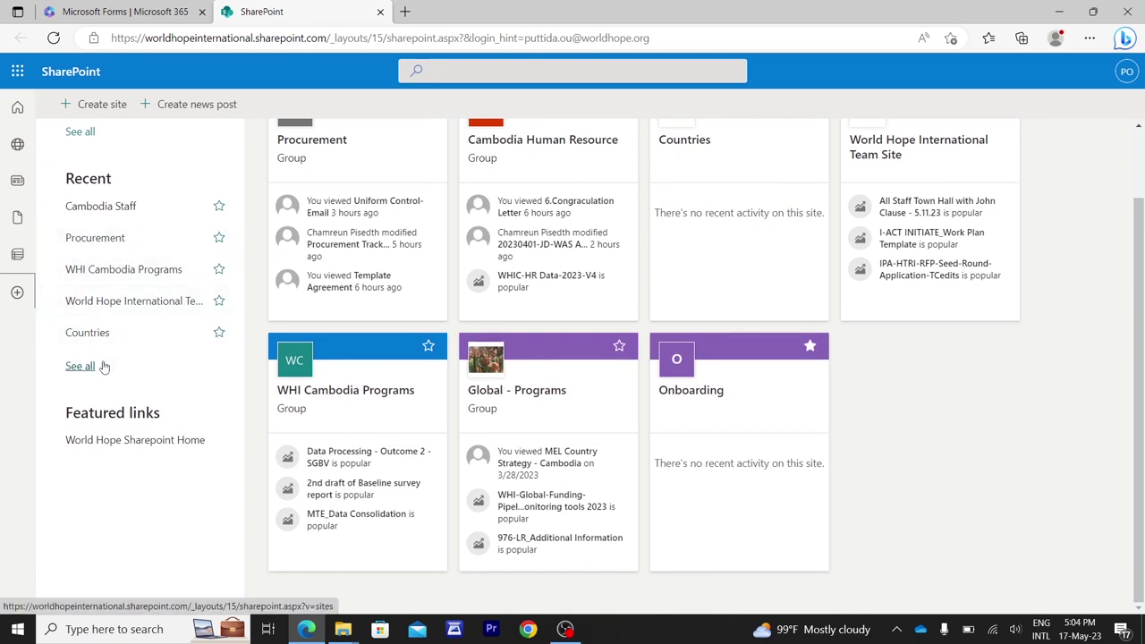
pyautogui.scroll(1, 358, 209)
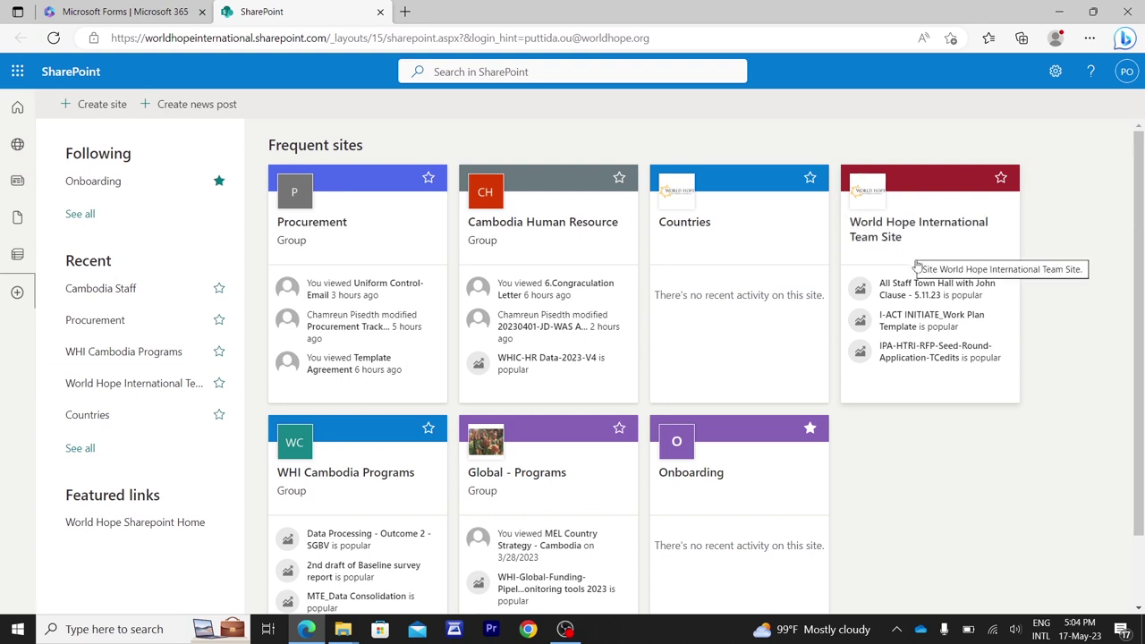
pyautogui.scroll(-1, 394, 331)
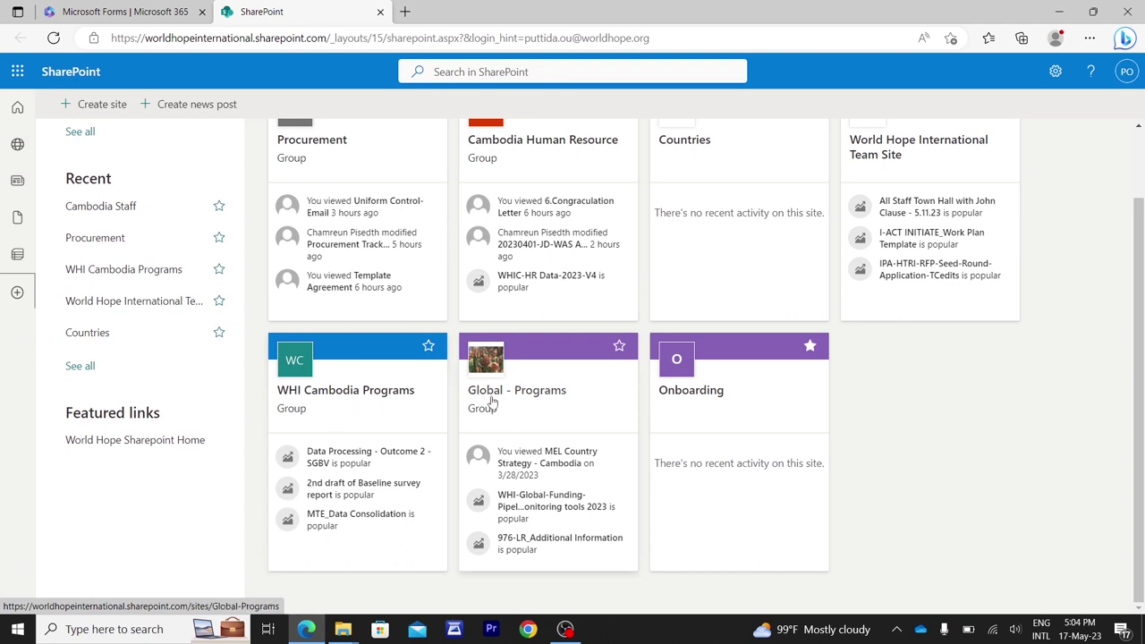
pyautogui.scroll(1, 725, 393)
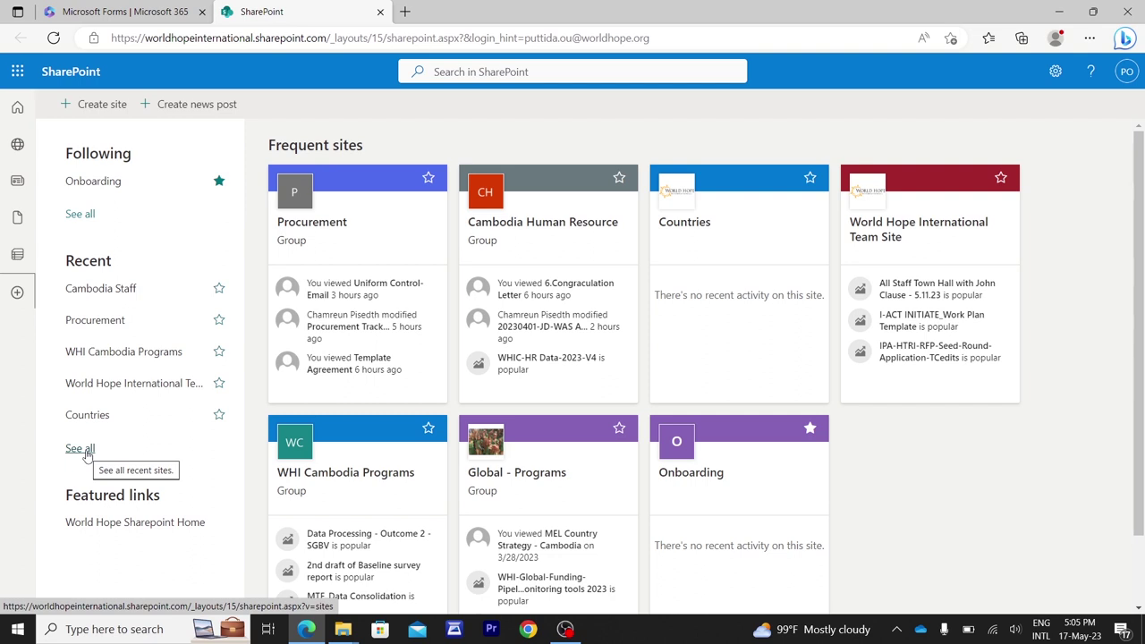
pyautogui.click(79, 449)
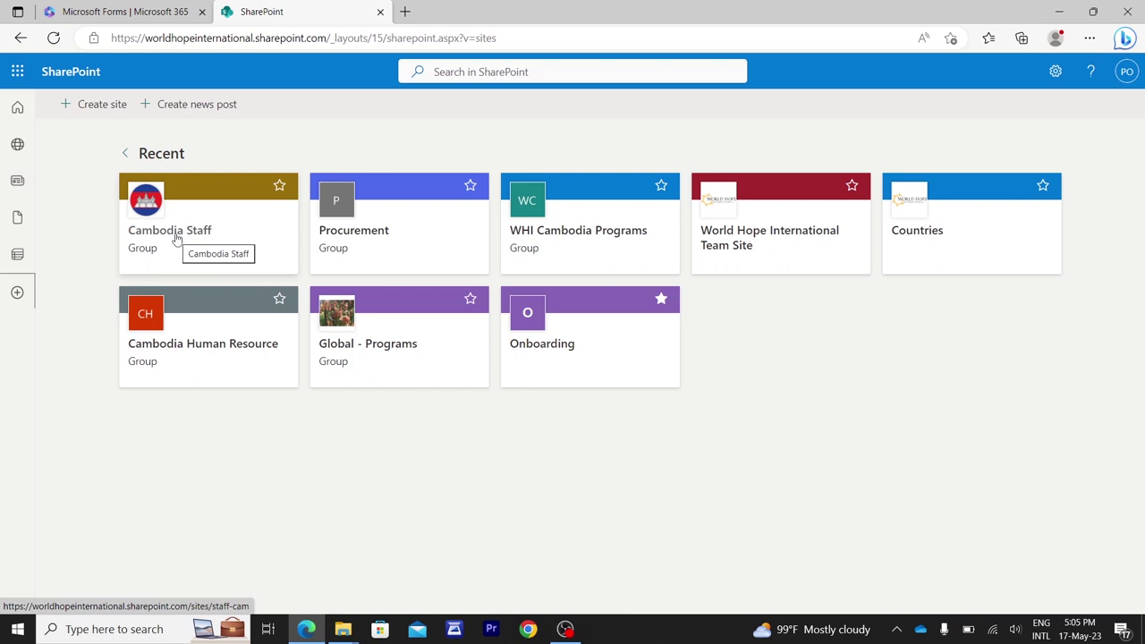
# - Open the Cambodia Staff site card from the recent sites list
pyautogui.click(176, 238)
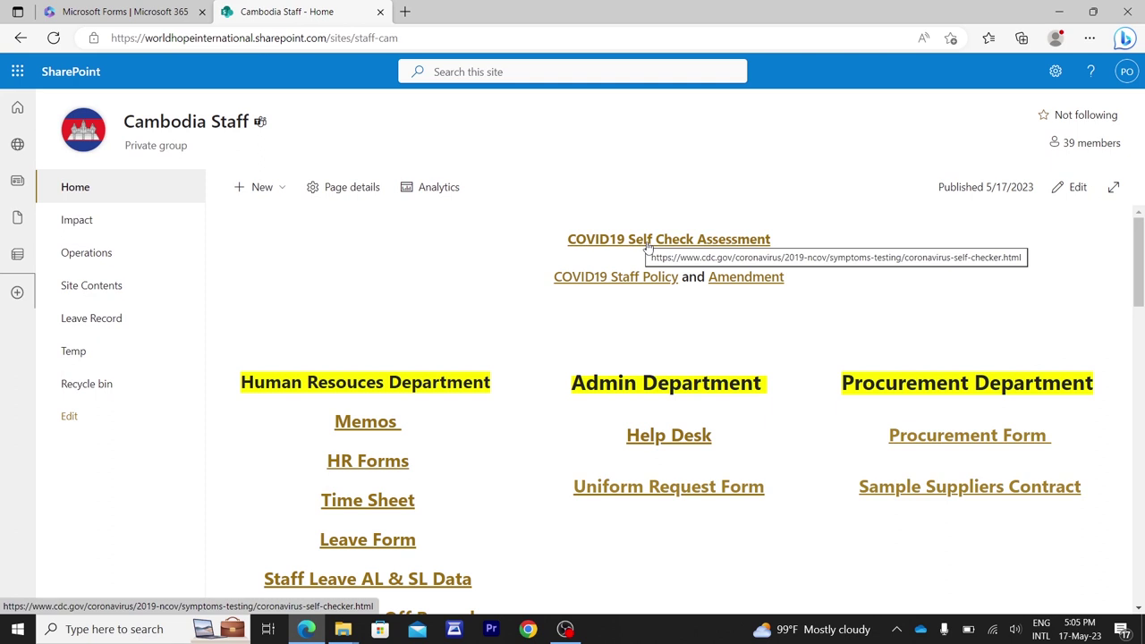
pyautogui.scroll(-2, 745, 307)
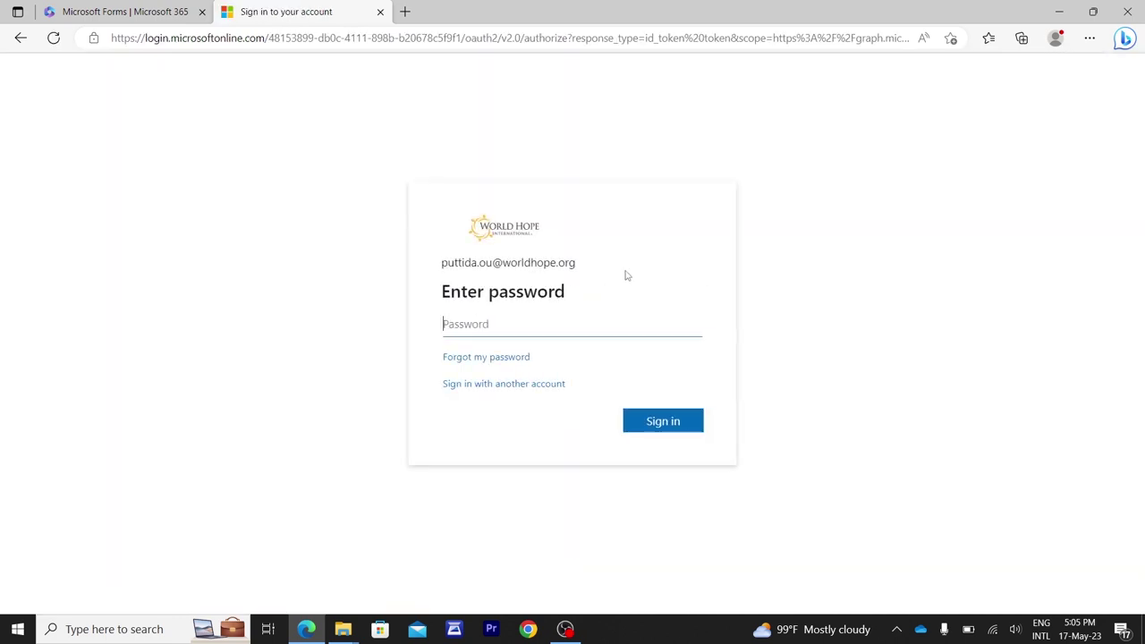
# - Enter the account password, sign in, and answer Yes to stay signed in
pyautogui.write('•')
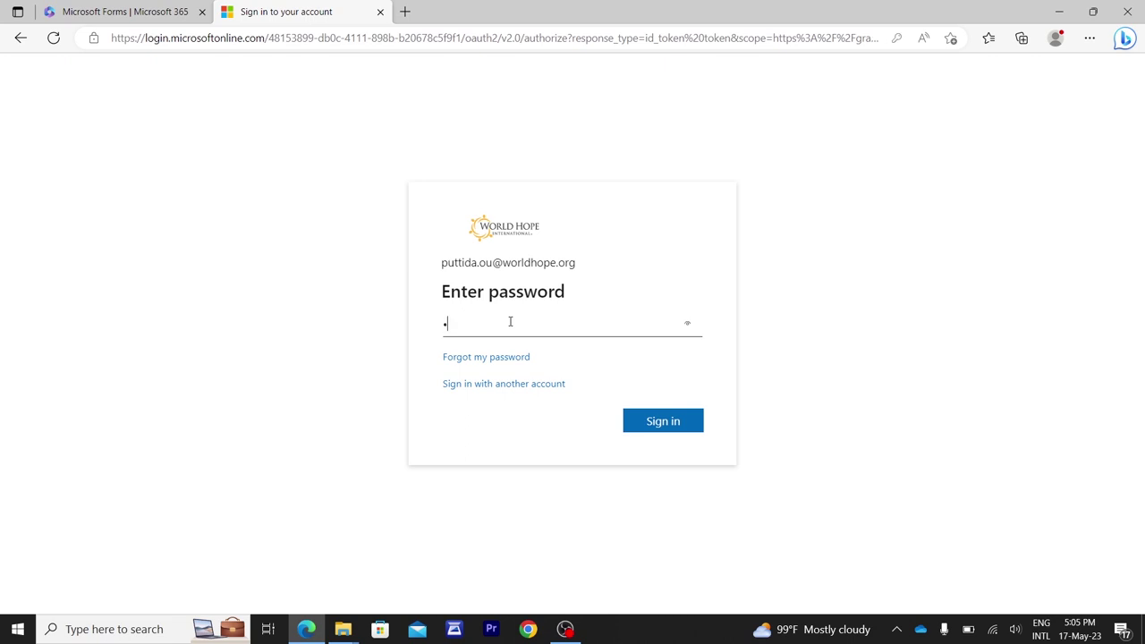
pyautogui.write('••')
pyautogui.write('••')
pyautogui.write('•')
pyautogui.click(635, 418)
pyautogui.click(638, 418)
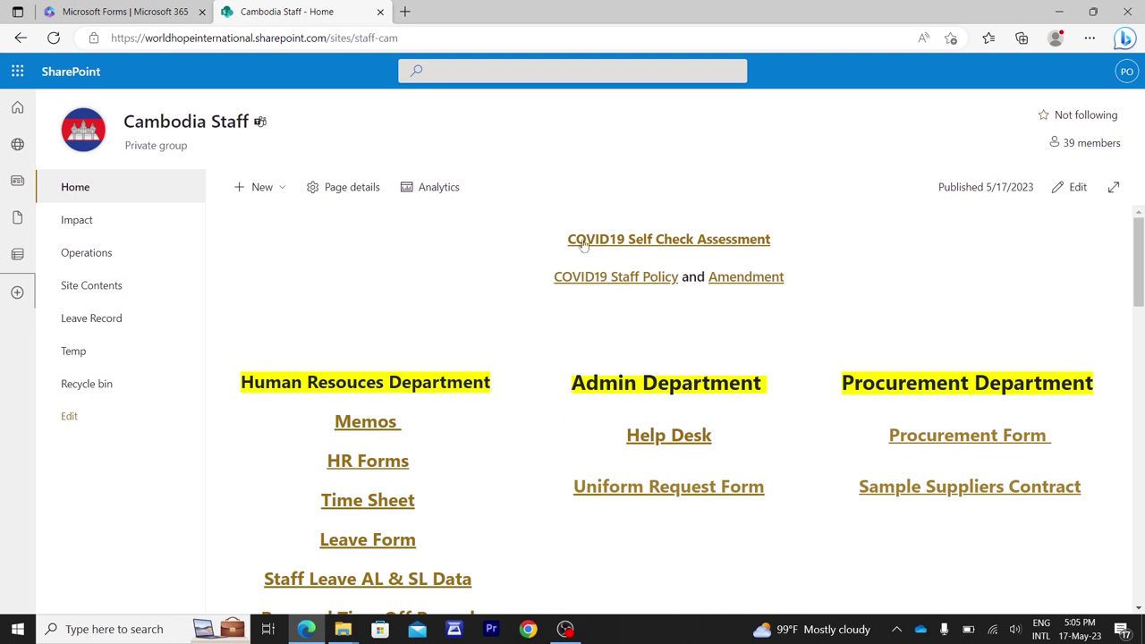
# - Scroll the Cambodia Staff home page to the Procurement Form link under Procurement Department
pyautogui.scroll(-2, 550, 253)
pyautogui.scroll(-2, 562, 273)
pyautogui.scroll(3, 575, 346)
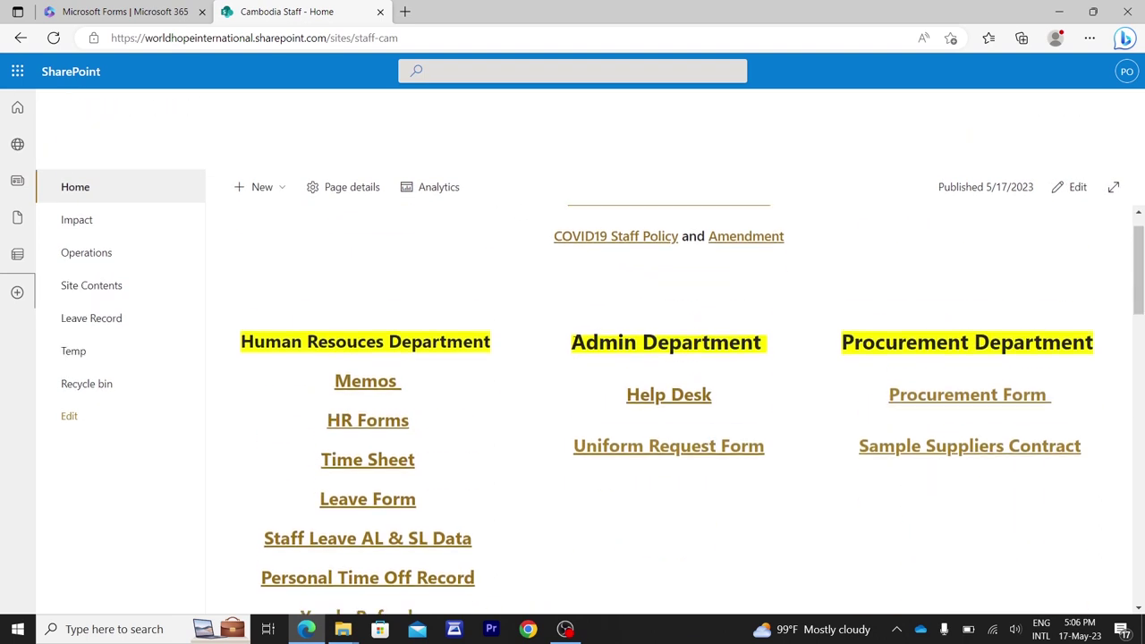
pyautogui.scroll(-1, 698, 315)
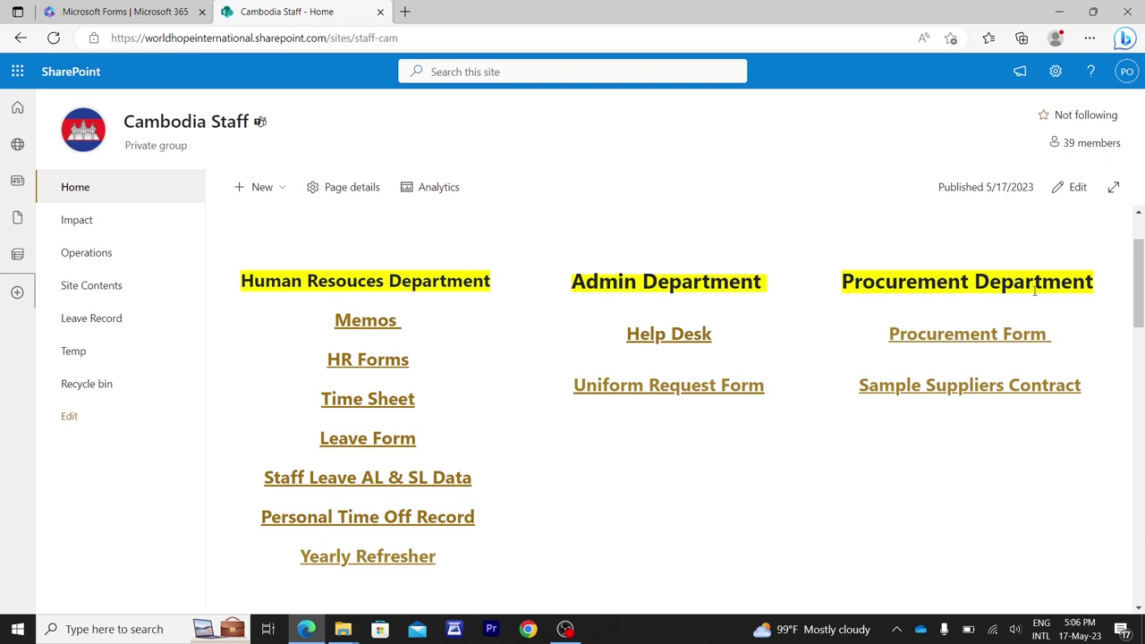
pyautogui.scroll(-2, 861, 396)
pyautogui.scroll(1, 791, 405)
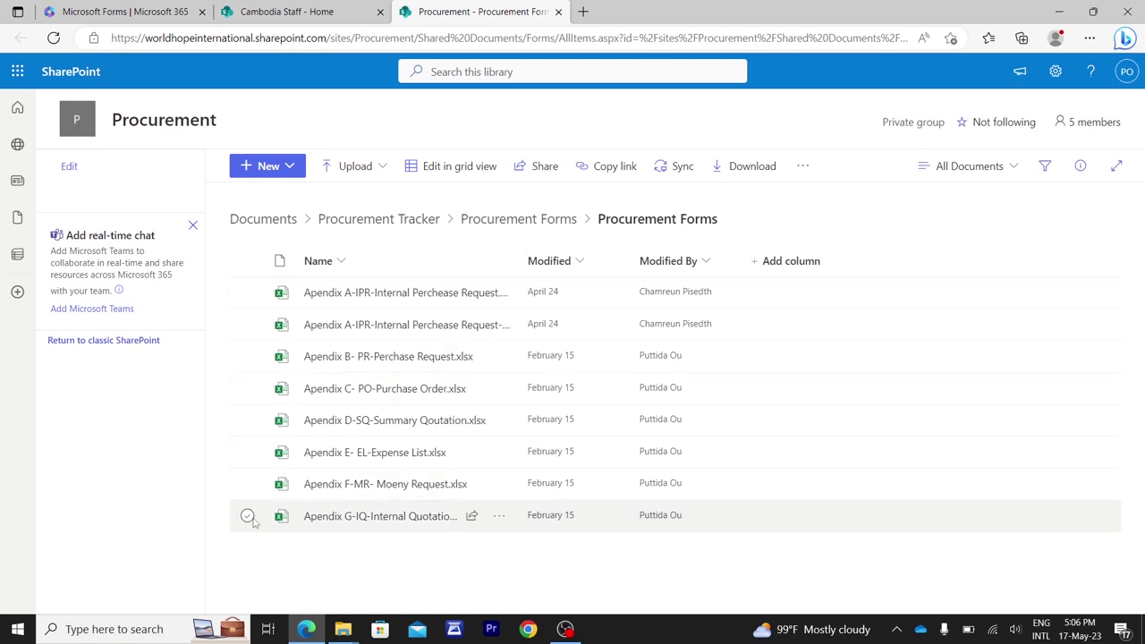
# - Download the Procurement Forms library as OneDrive_2023-05-17.zip and open the archive
pyautogui.moveTo(522, 260); pyautogui.dragTo(641, 261)
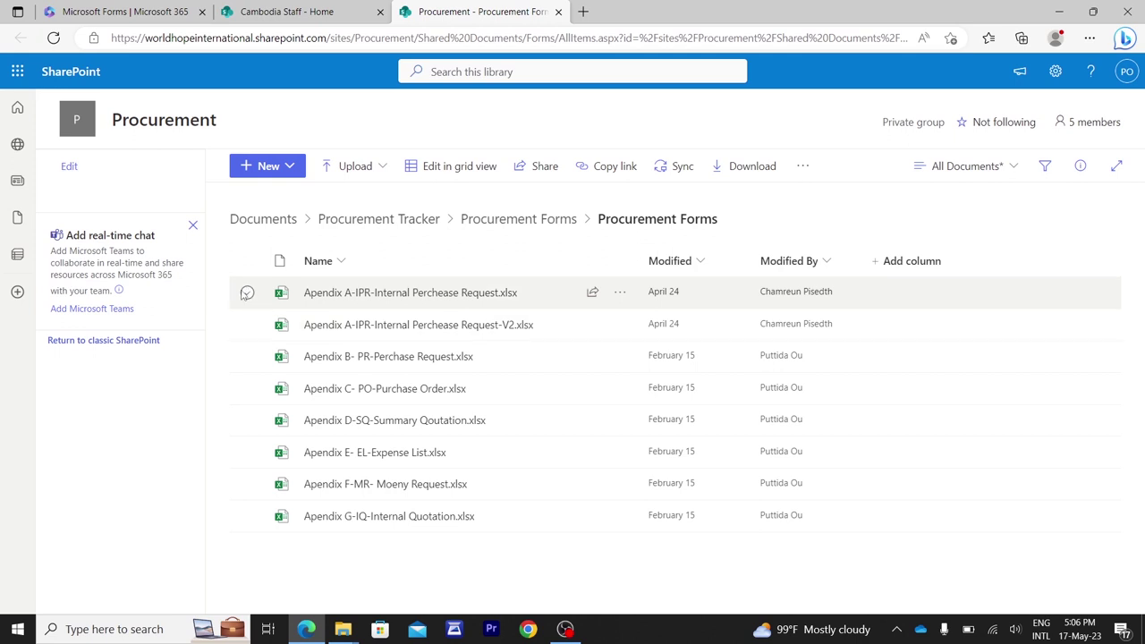
pyautogui.click(247, 292)
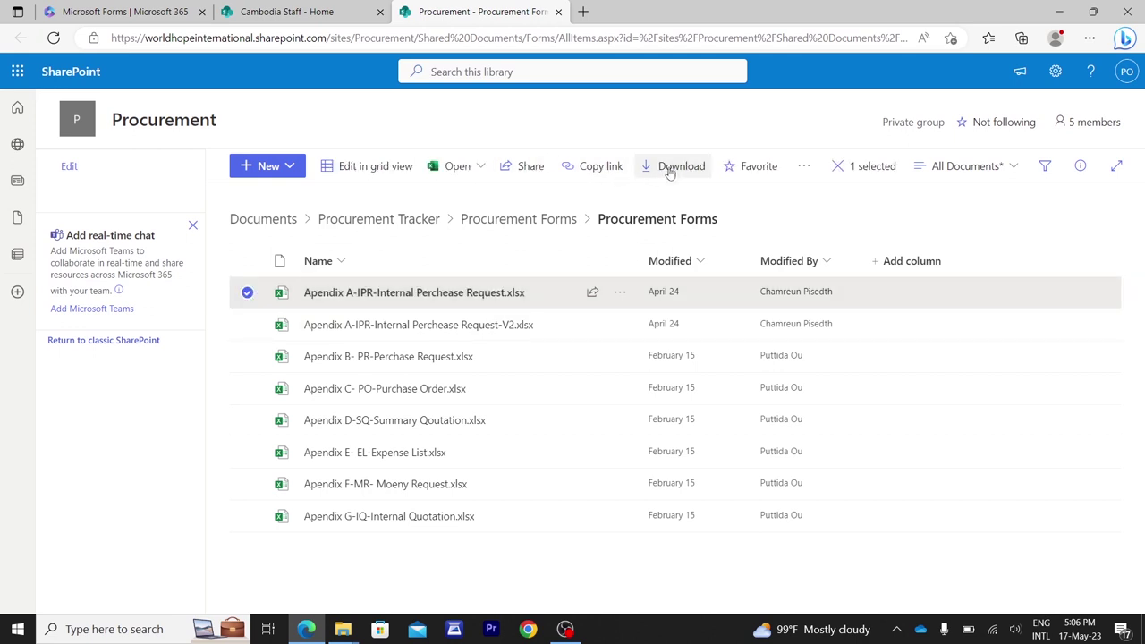
pyautogui.click(247, 294)
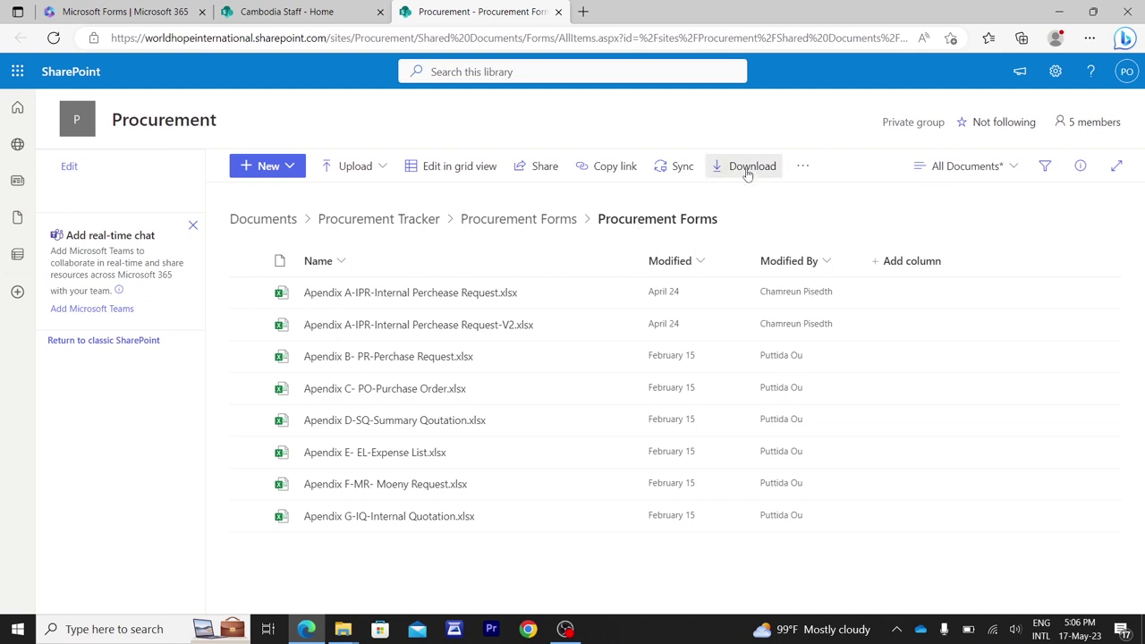
pyautogui.click(747, 174)
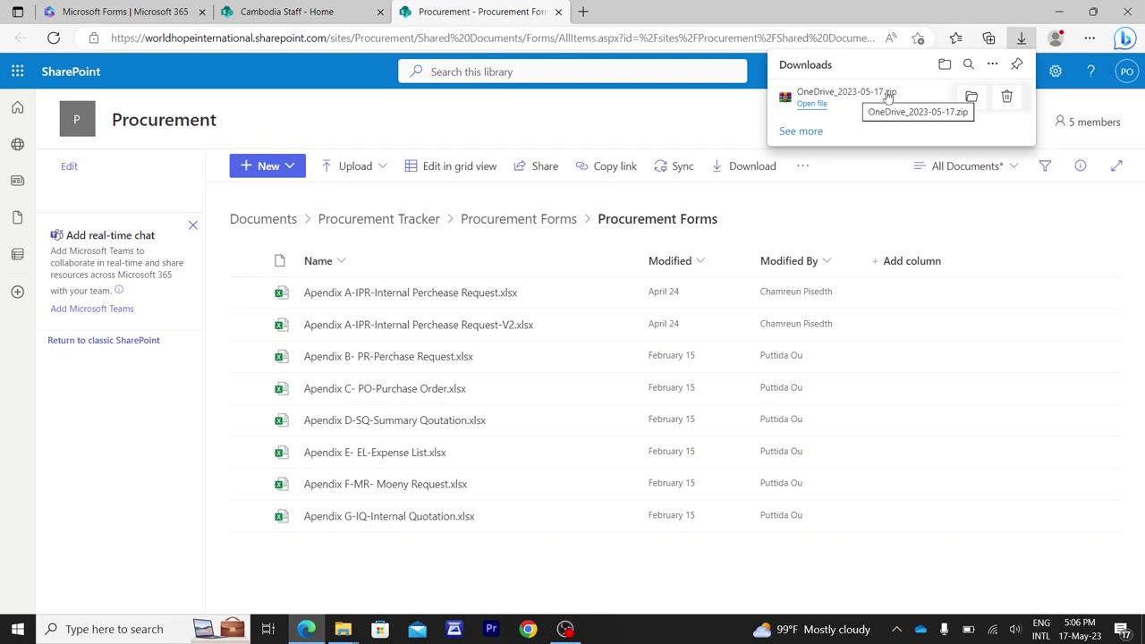
pyautogui.click(814, 104)
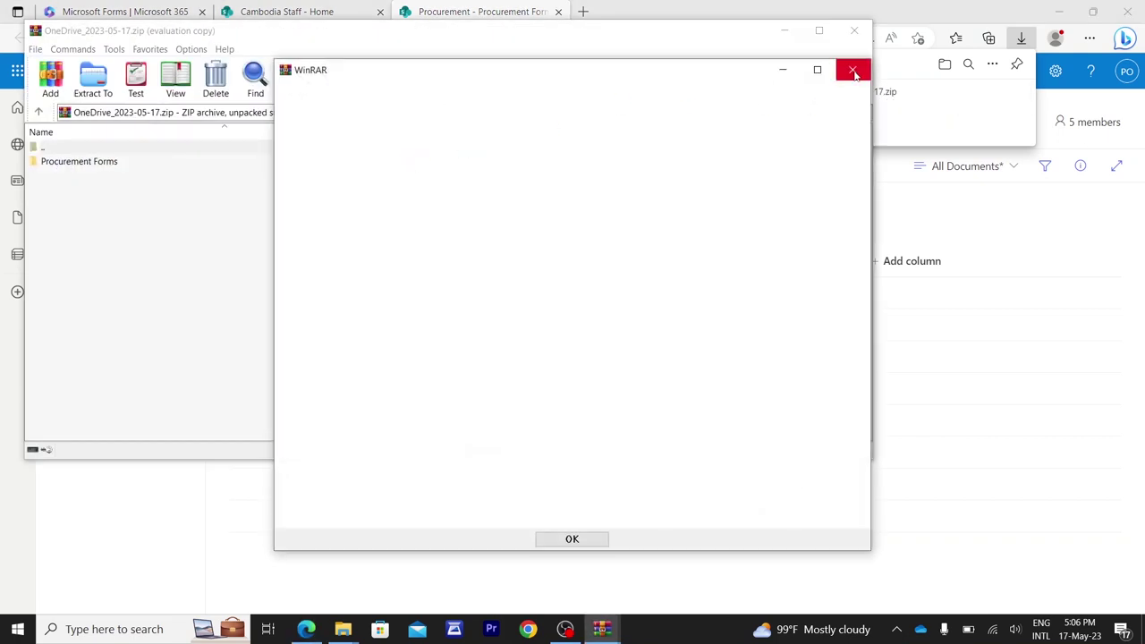
# - View the eight appendix spreadsheets in the zip's Procurement Forms folder, then close WinRAR and minimize Edge
pyautogui.click(854, 71)
pyautogui.doubleClick(96, 162)
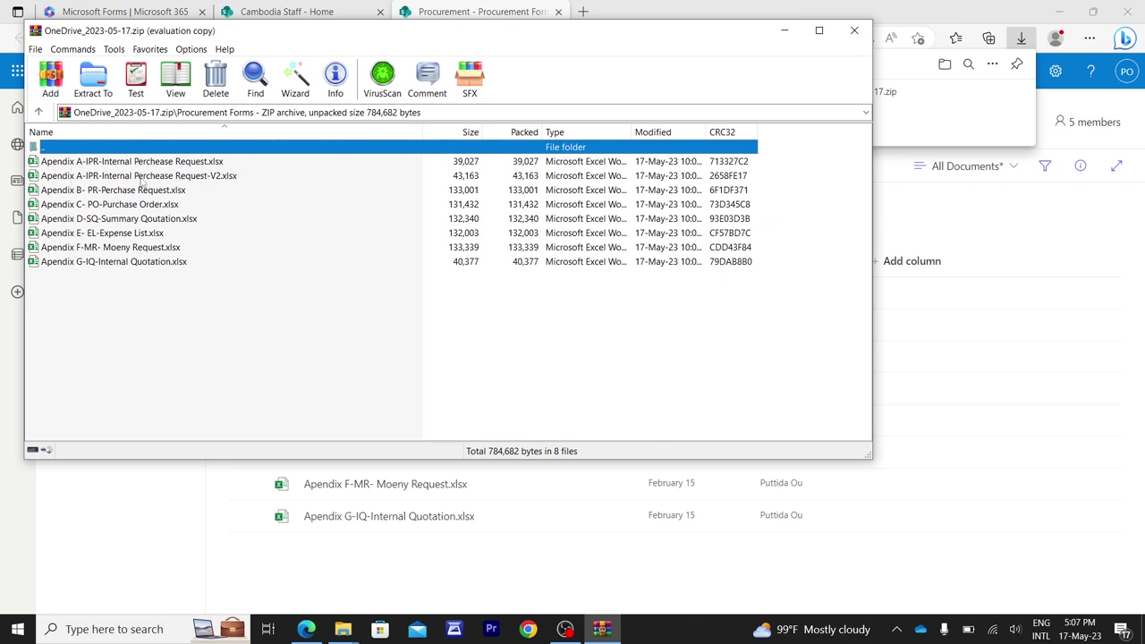
pyautogui.rightClick(108, 161)
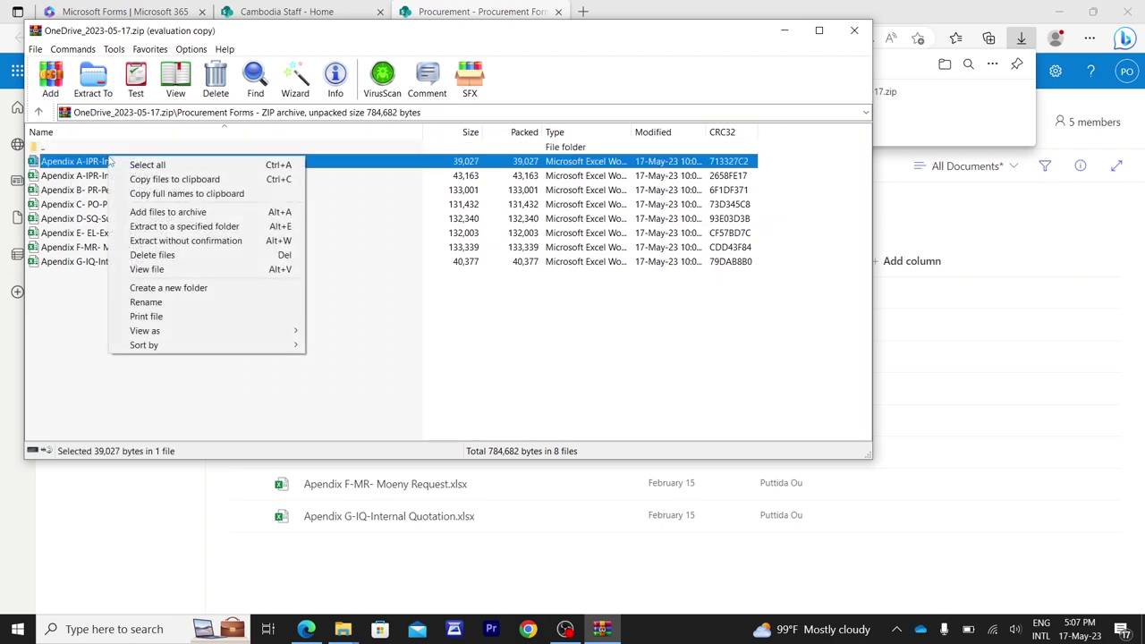
pyautogui.click(73, 290)
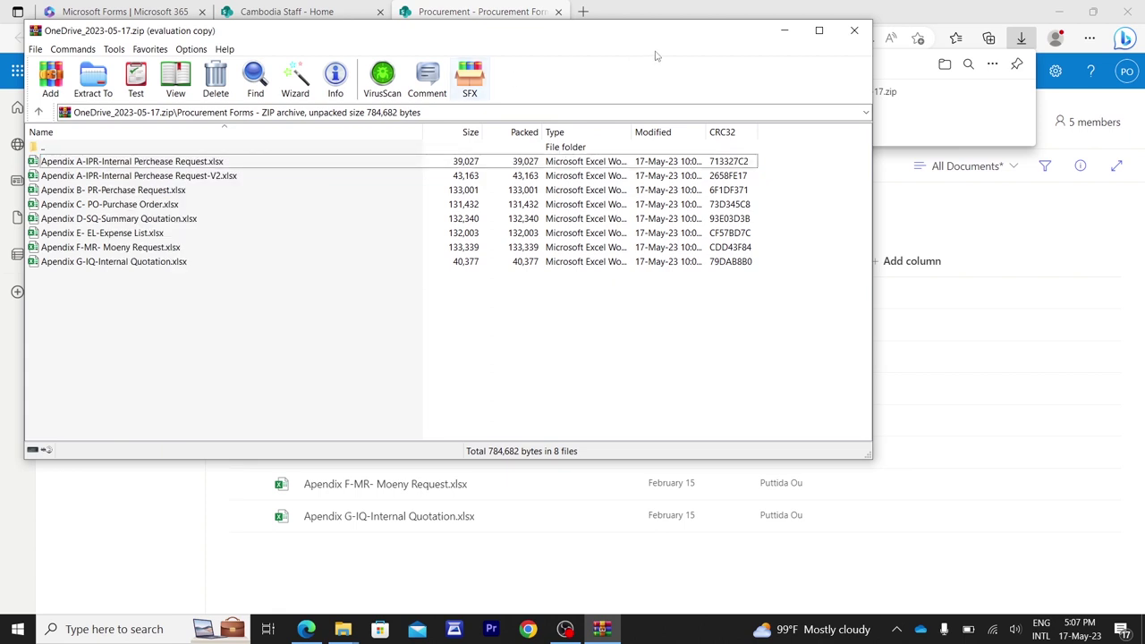
pyautogui.click(837, 34)
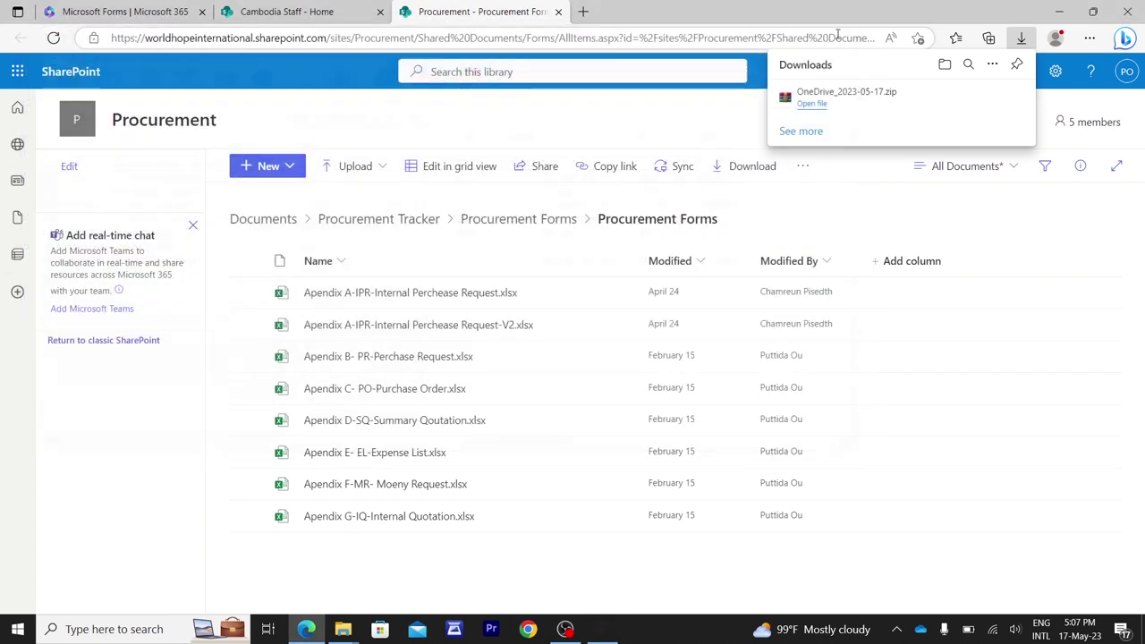
pyautogui.click(1055, 11)
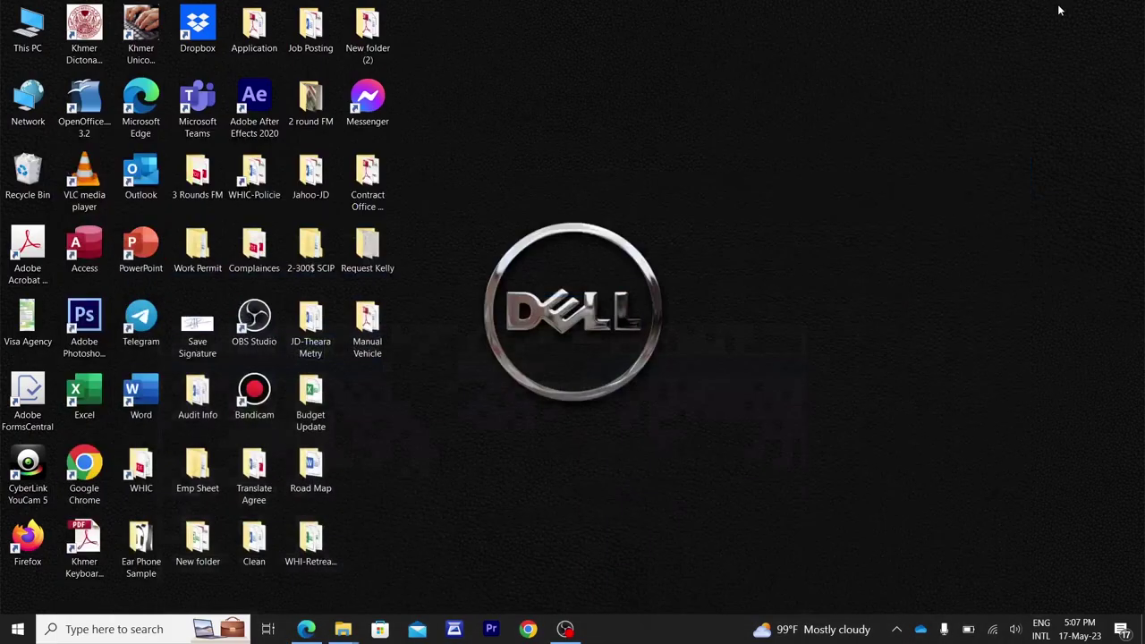
# - Open OneDrive_2023-05-17.zip from This PC > Downloads in File Explorer
pyautogui.doubleClick(28, 30)
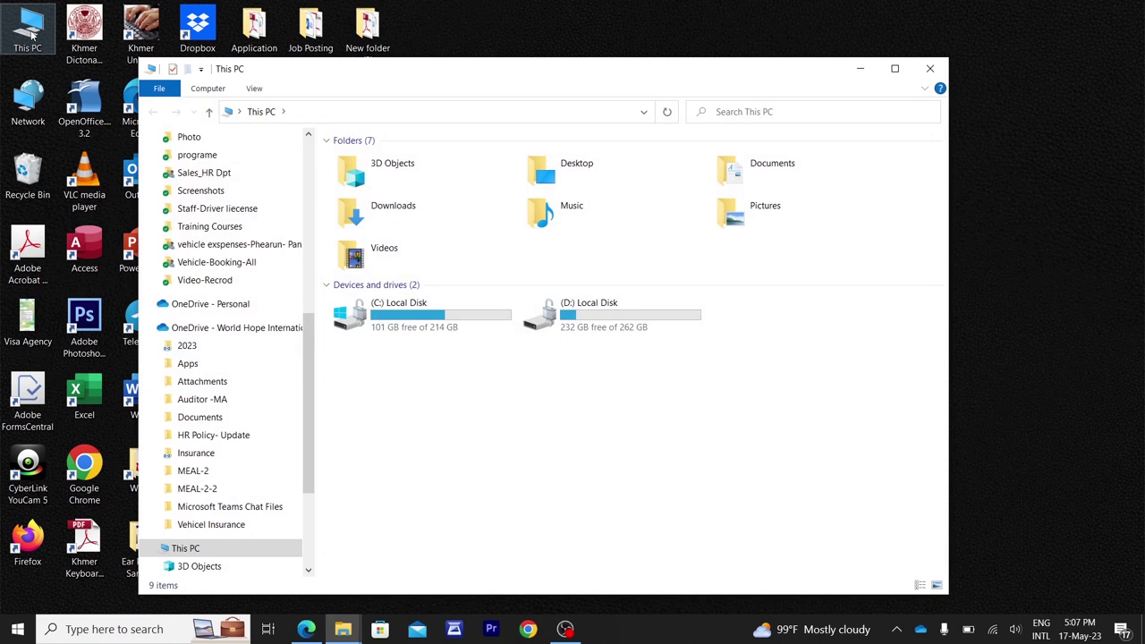
pyautogui.click(404, 217)
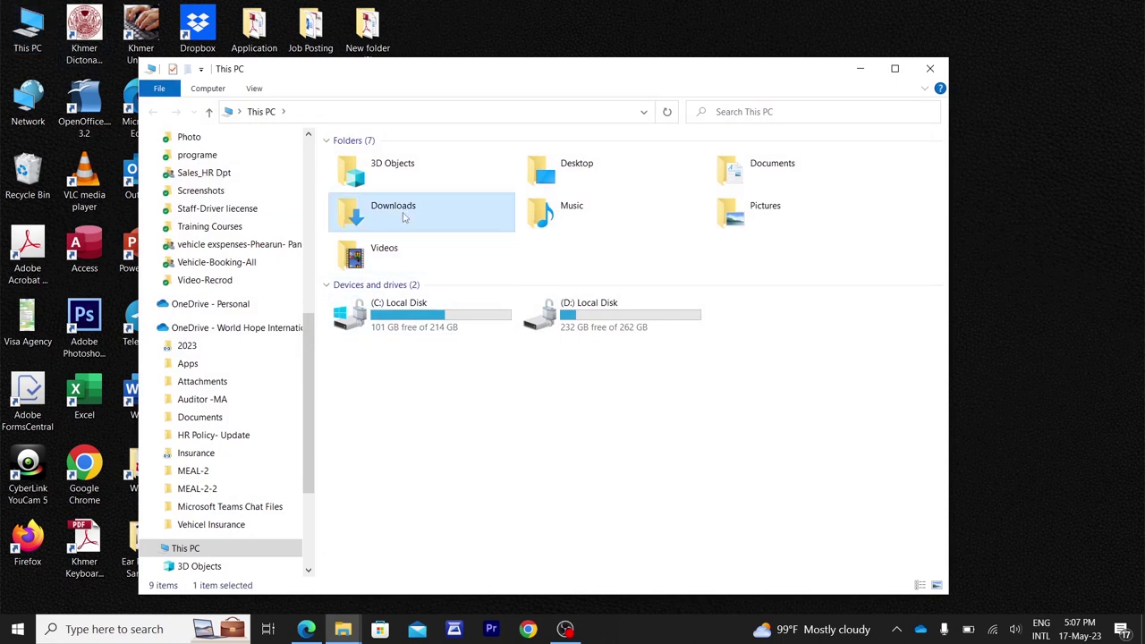
pyautogui.doubleClick(404, 217)
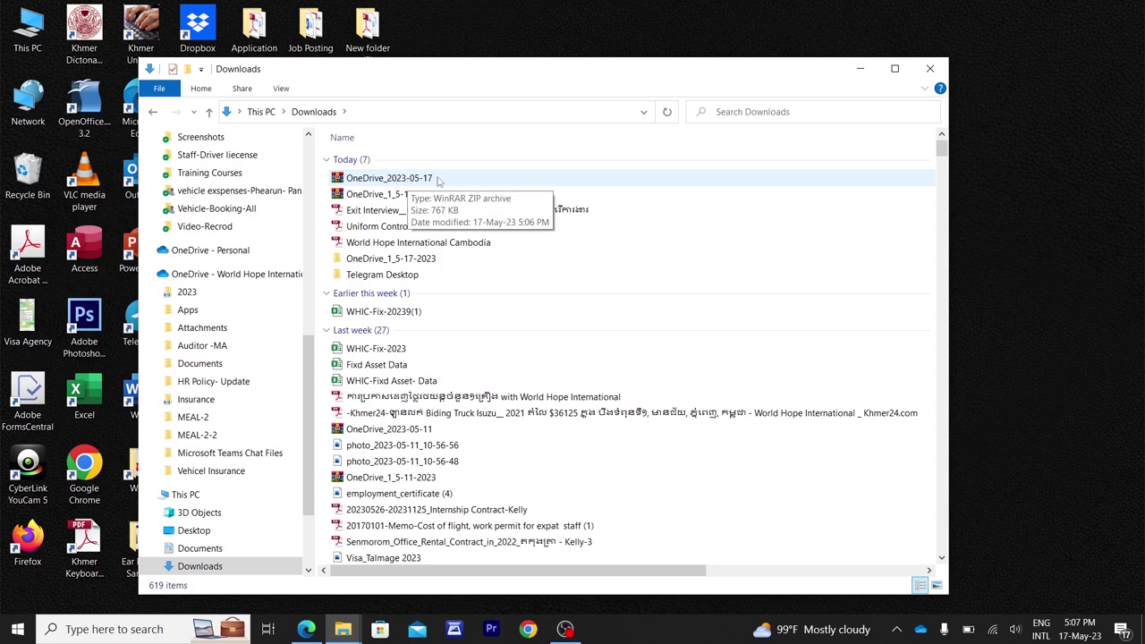
pyautogui.doubleClick(385, 183)
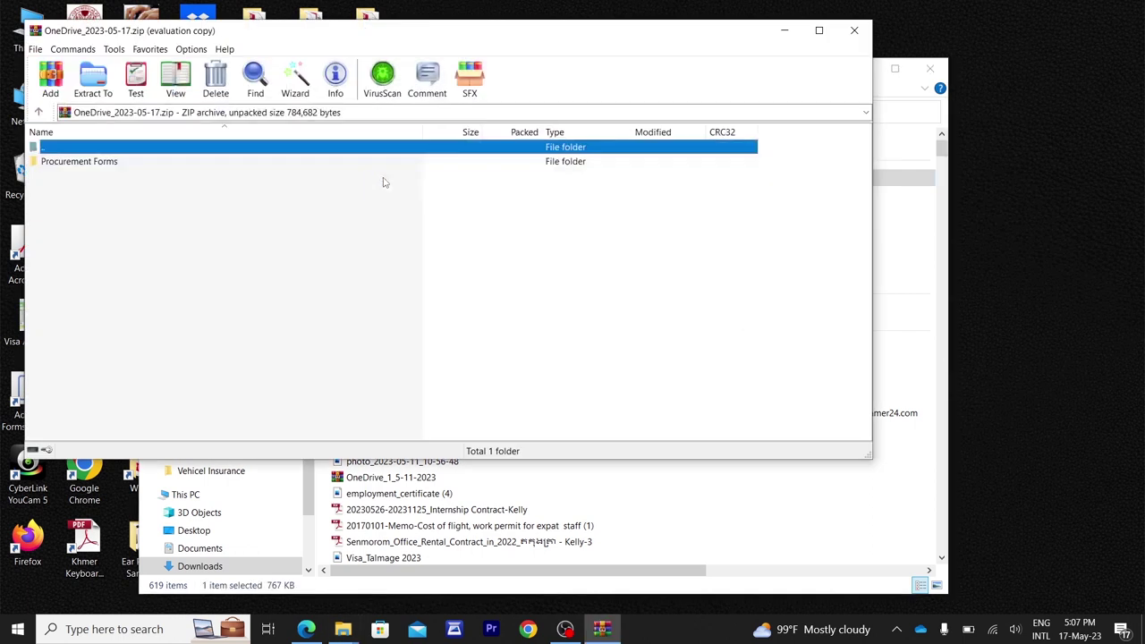
# - Browse the eight appendix spreadsheets in the zip's Procurement Forms folder, then close WinRAR
pyautogui.doubleClick(103, 164)
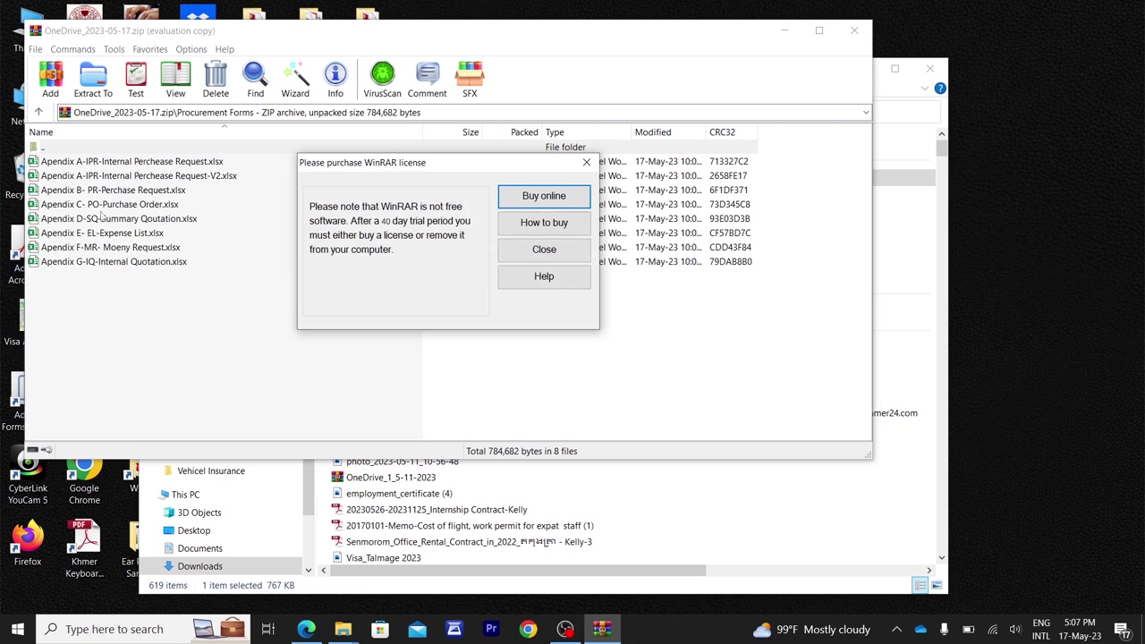
pyautogui.click(587, 162)
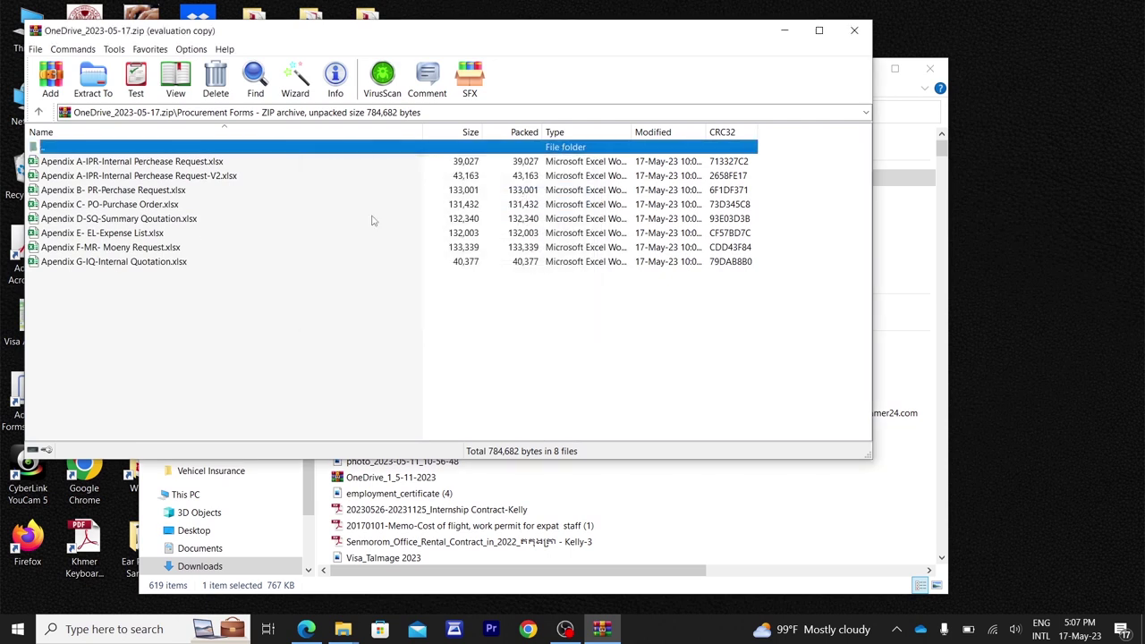
pyautogui.rightClick(163, 165)
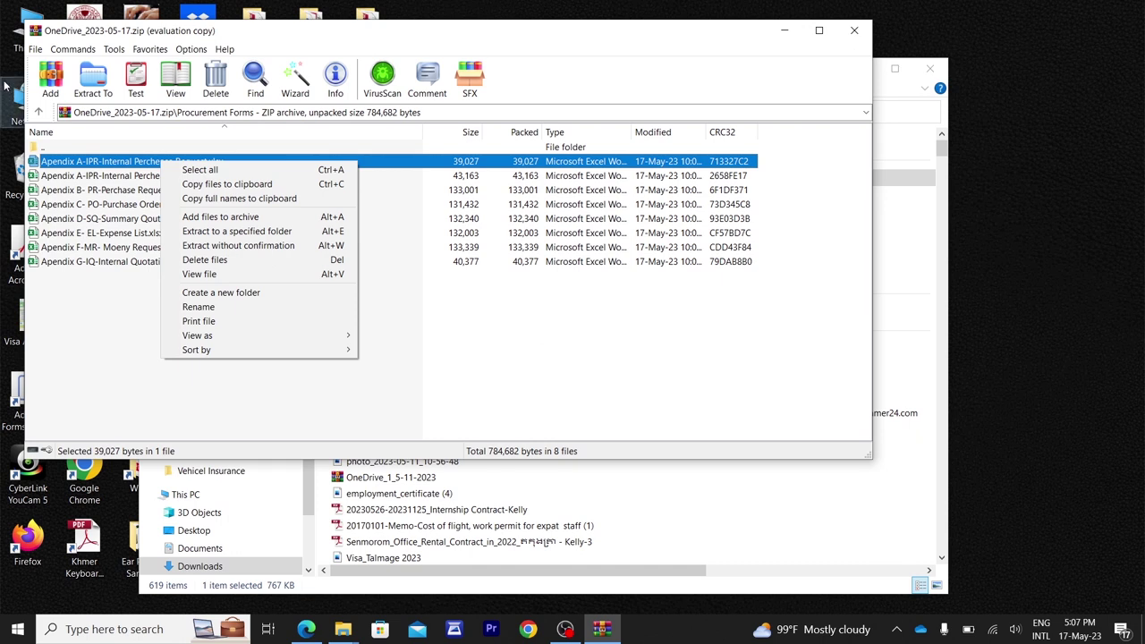
pyautogui.click(855, 30)
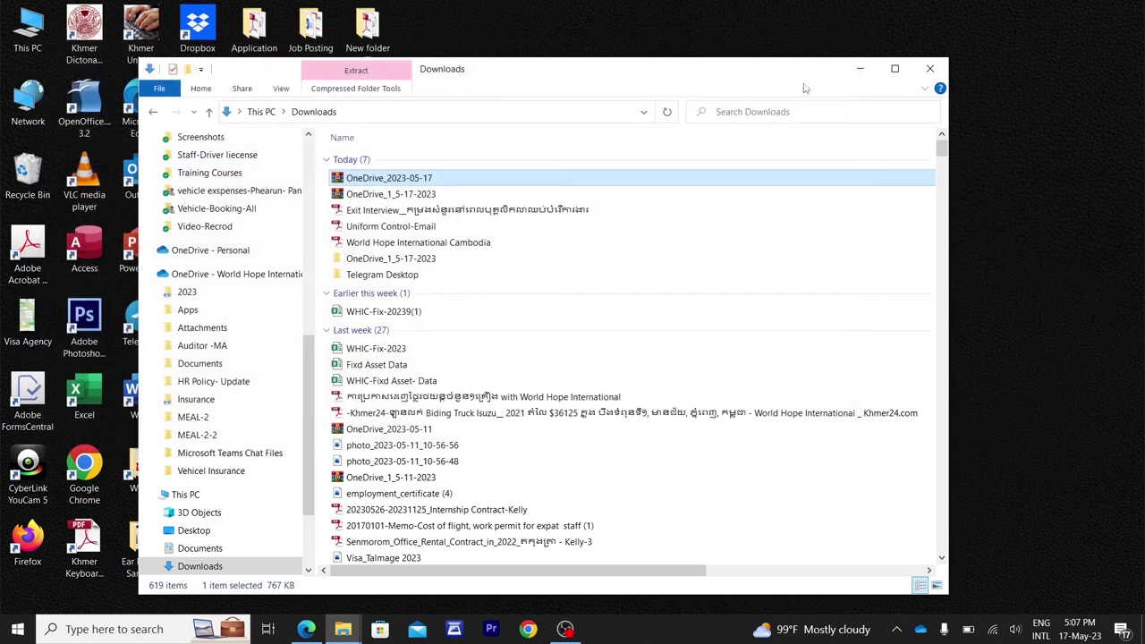
# - Extract OneDrive_2023-05-17 into a matching OneDrive_2023-05-17 folder in Downloads
pyautogui.rightClick(416, 179)
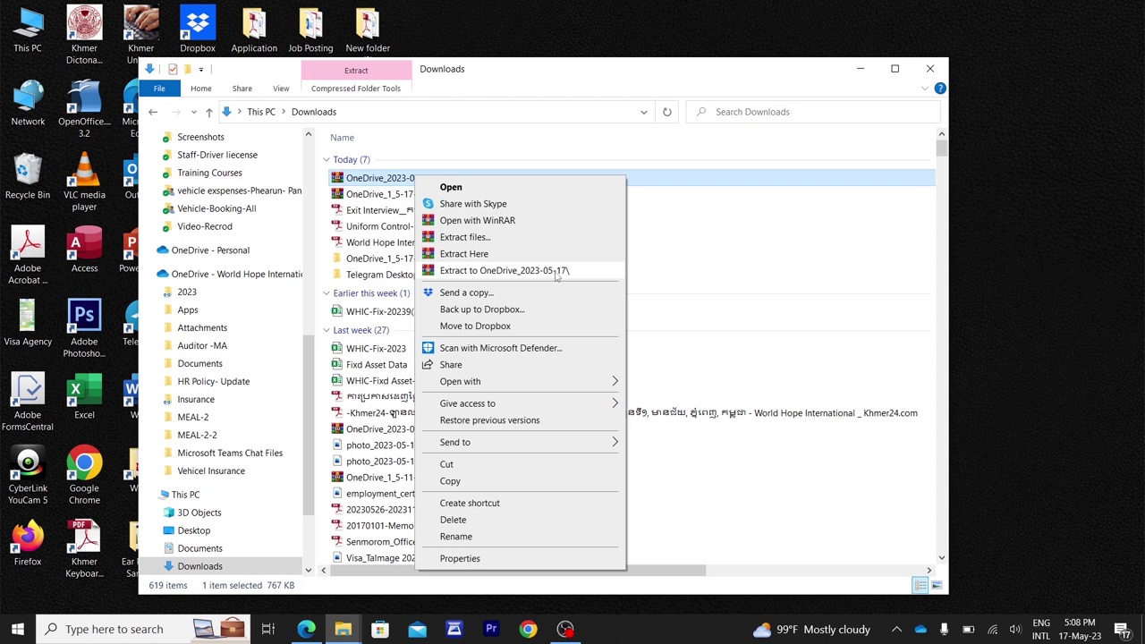
pyautogui.click(556, 271)
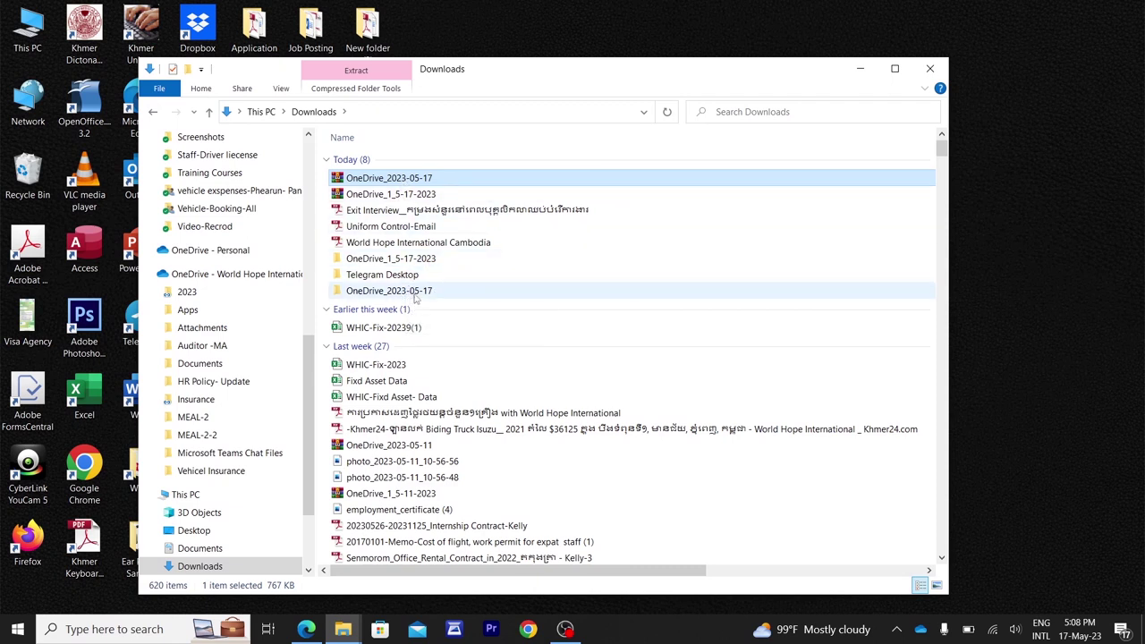
# - Review the eight Excel forms in OneDrive_2023-05-17\Procurement Forms, then minimize the window
pyautogui.doubleClick(414, 296)
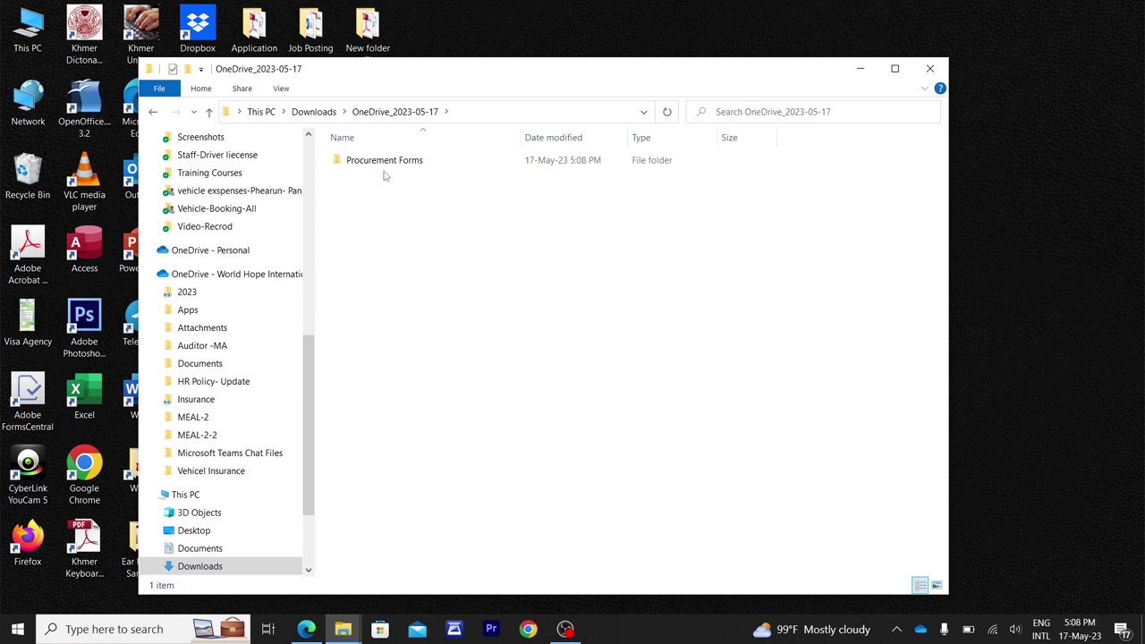
pyautogui.doubleClick(384, 164)
pyautogui.press('Down')
pyautogui.press('Down')
pyautogui.press('Down')
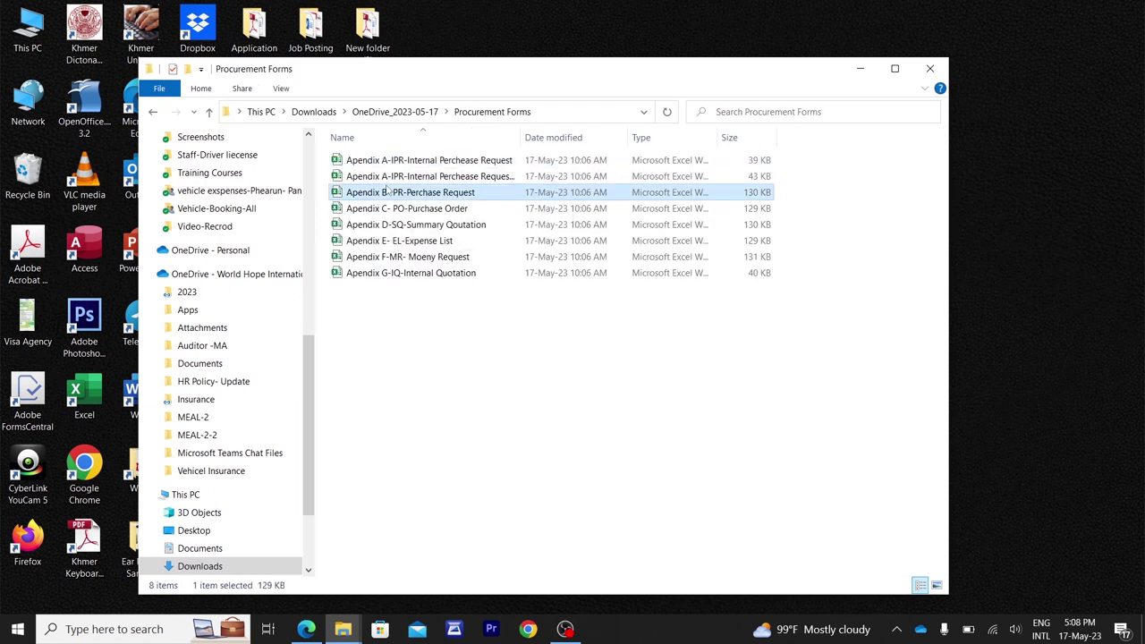
pyautogui.press('Down')
pyautogui.press('Down')
pyautogui.press('Down')
pyautogui.press('Down')
pyautogui.press('Down')
pyautogui.click(400, 162)
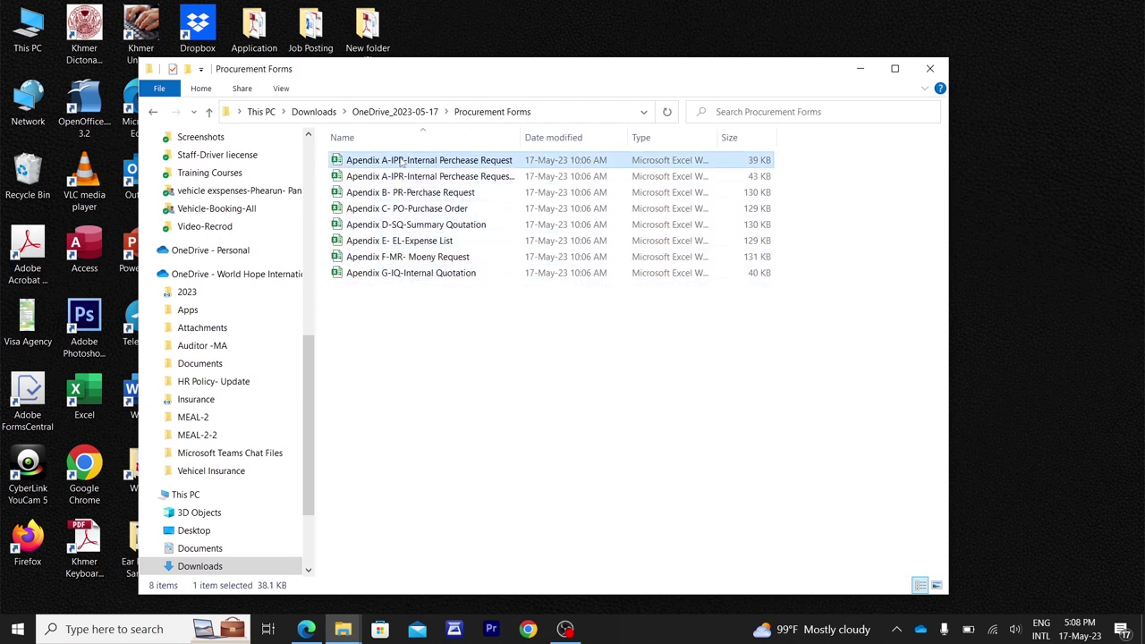
pyautogui.click(402, 194)
pyautogui.click(400, 225)
pyautogui.click(399, 257)
pyautogui.click(399, 224)
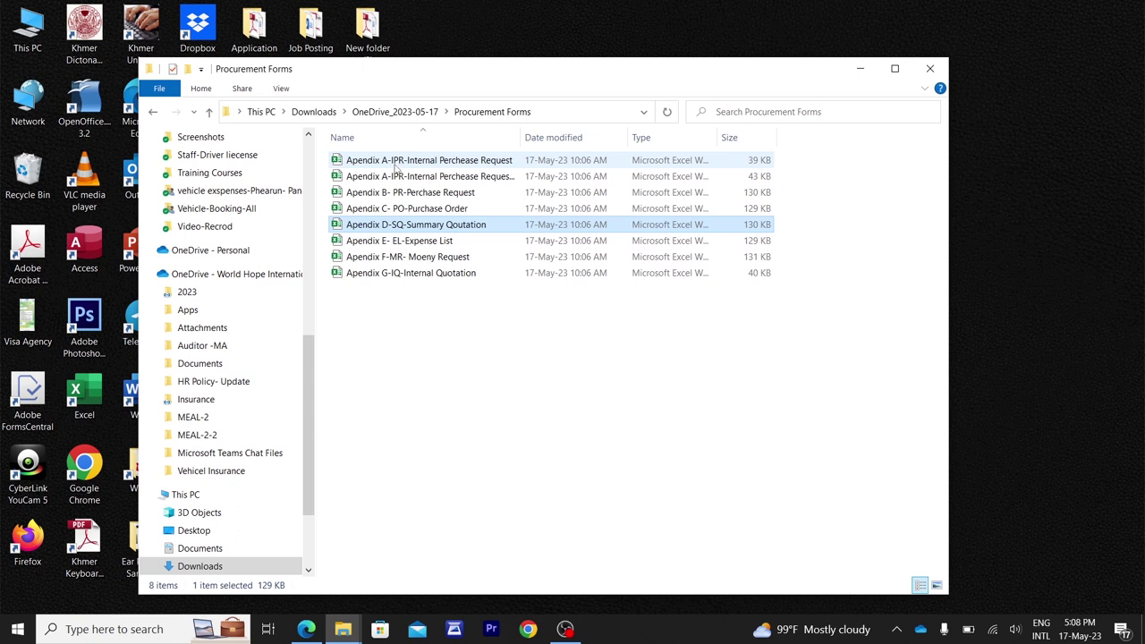
pyautogui.click(860, 68)
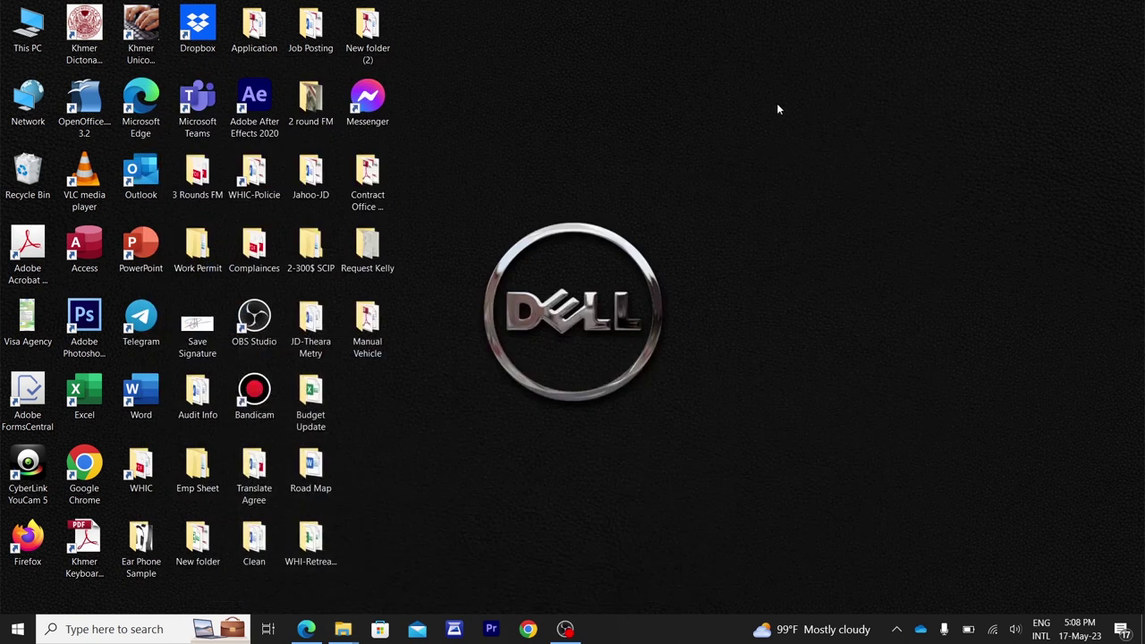
# - Create and open a desktop folder named 'Procurment Forms', plus a This PC window
pyautogui.rightClick(449, 115)
pyautogui.moveTo(484, 277)
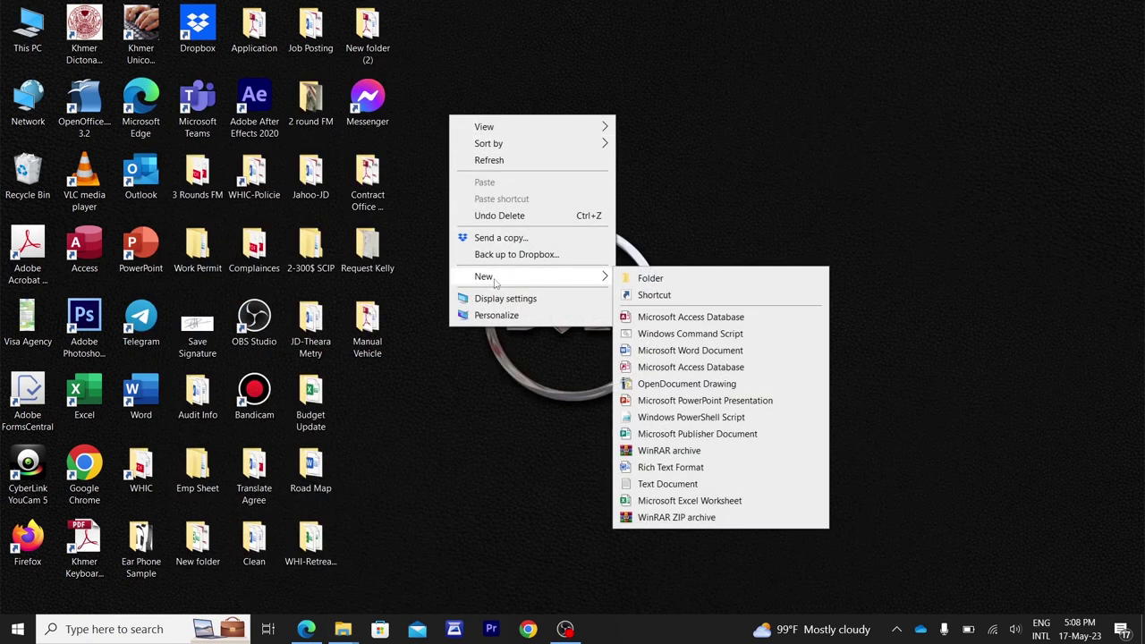
pyautogui.click(671, 282)
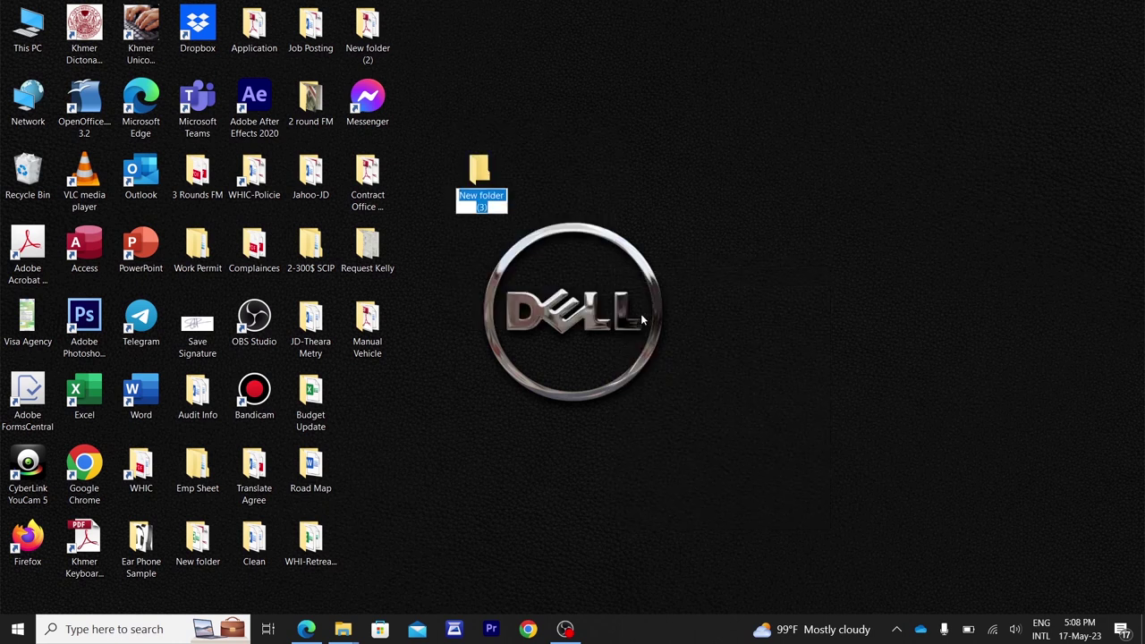
pyautogui.write('Pr')
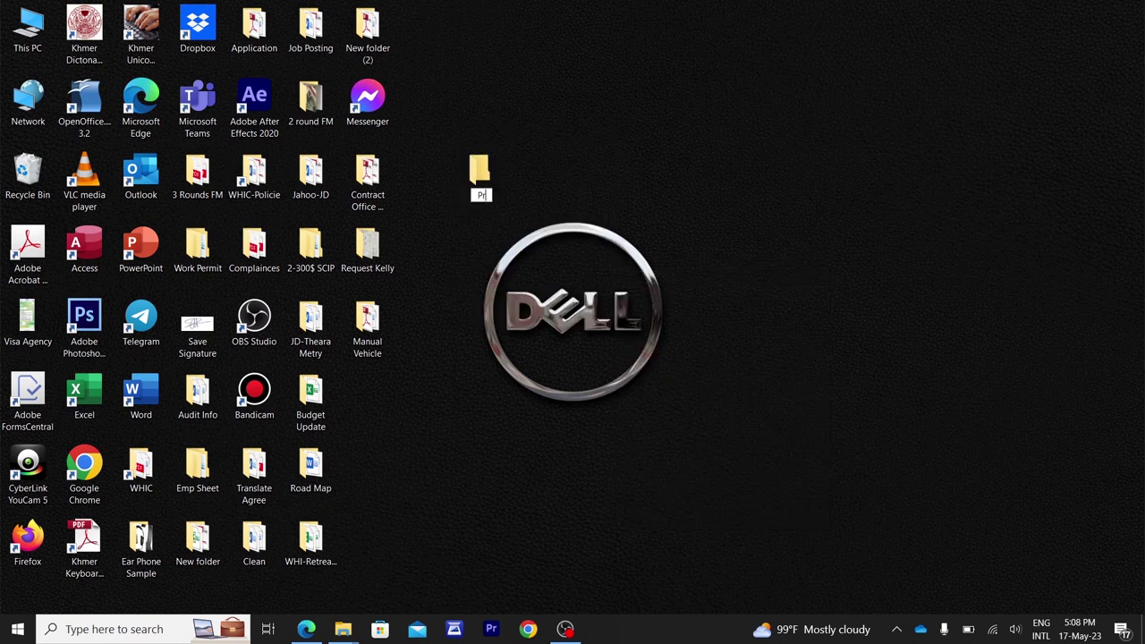
pyautogui.write('ocurment ')
pyautogui.write('Form')
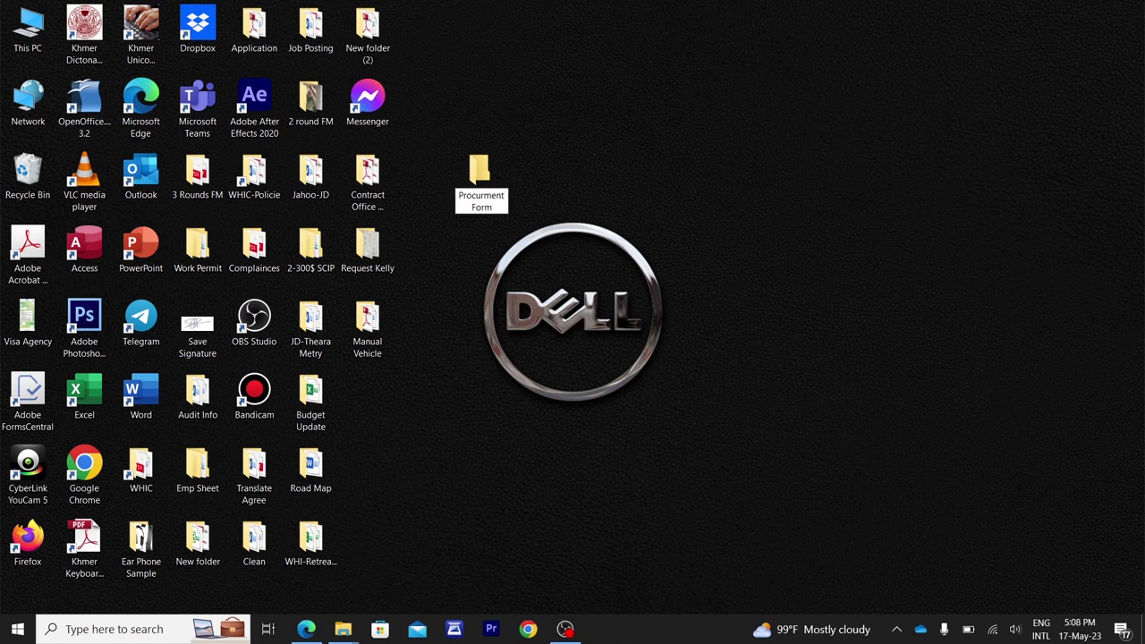
pyautogui.write('s')
pyautogui.doubleClick(497, 199)
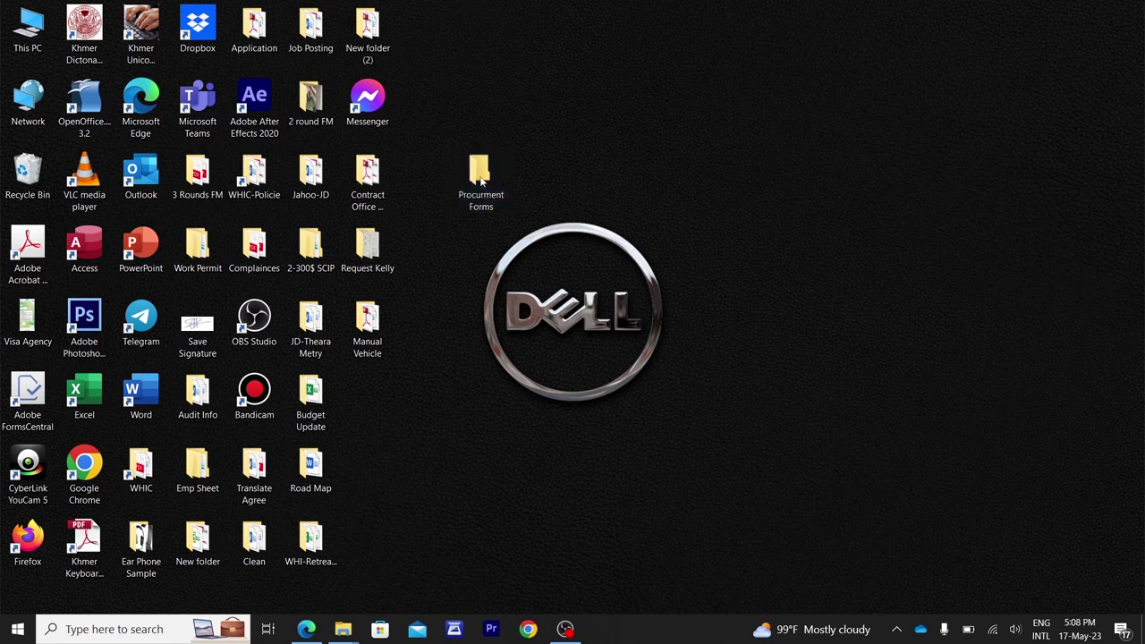
pyautogui.doubleClick(28, 29)
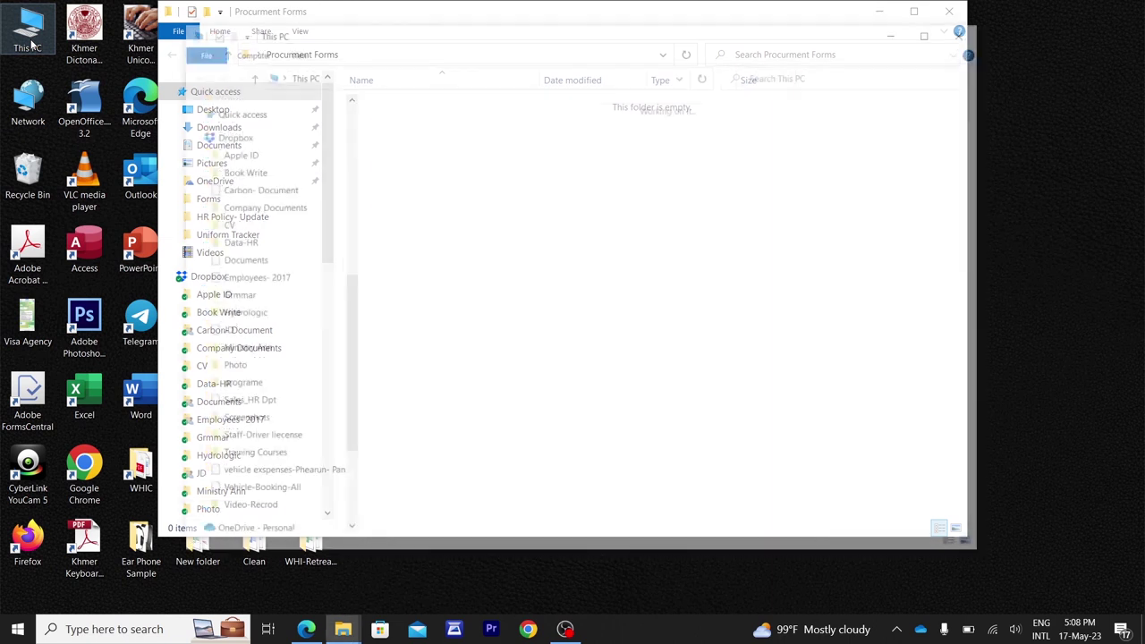
# - Navigate to Downloads\OneDrive_2023-05-17\Procurement Forms in File Explorer
pyautogui.scroll(5, 244, 134)
pyautogui.scroll(4, 243, 134)
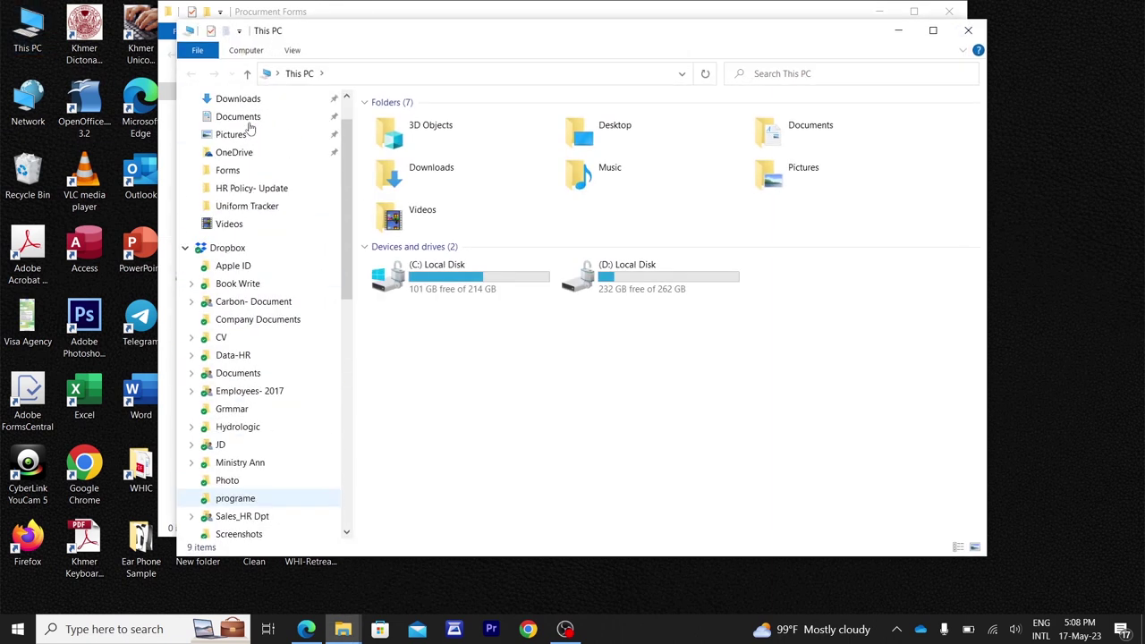
pyautogui.click(240, 100)
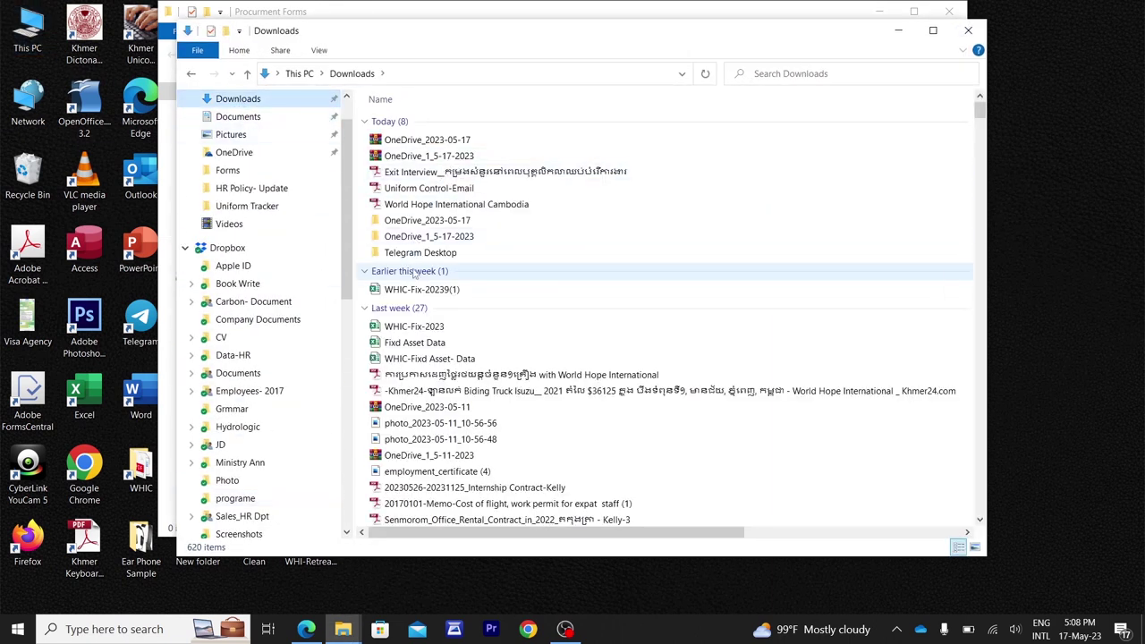
pyautogui.doubleClick(441, 221)
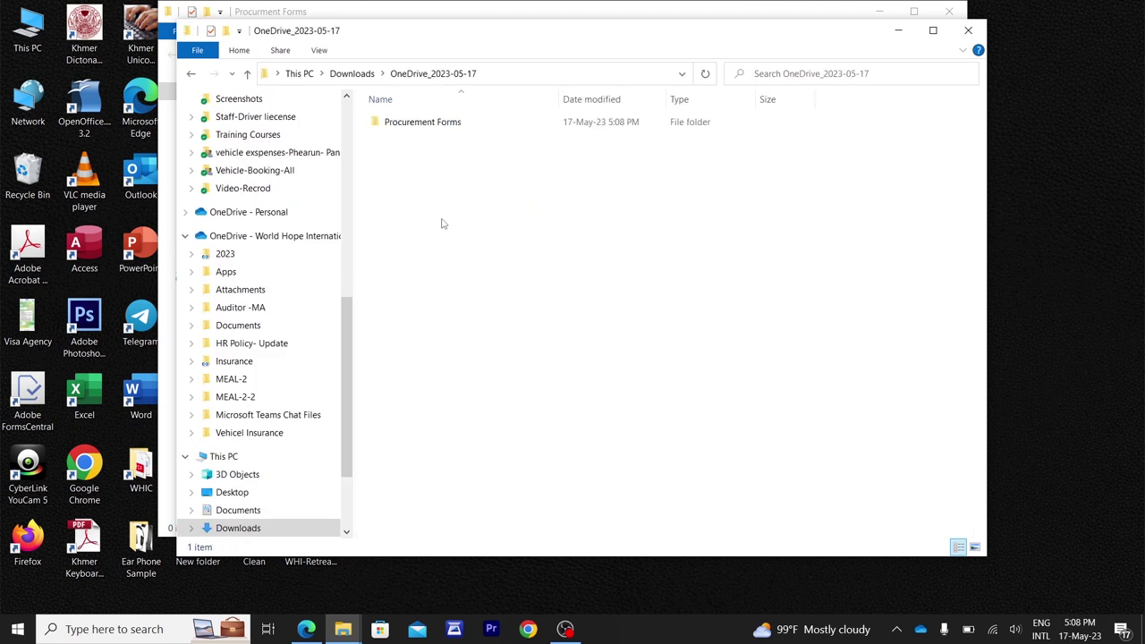
pyautogui.click(430, 126)
pyautogui.click(430, 121)
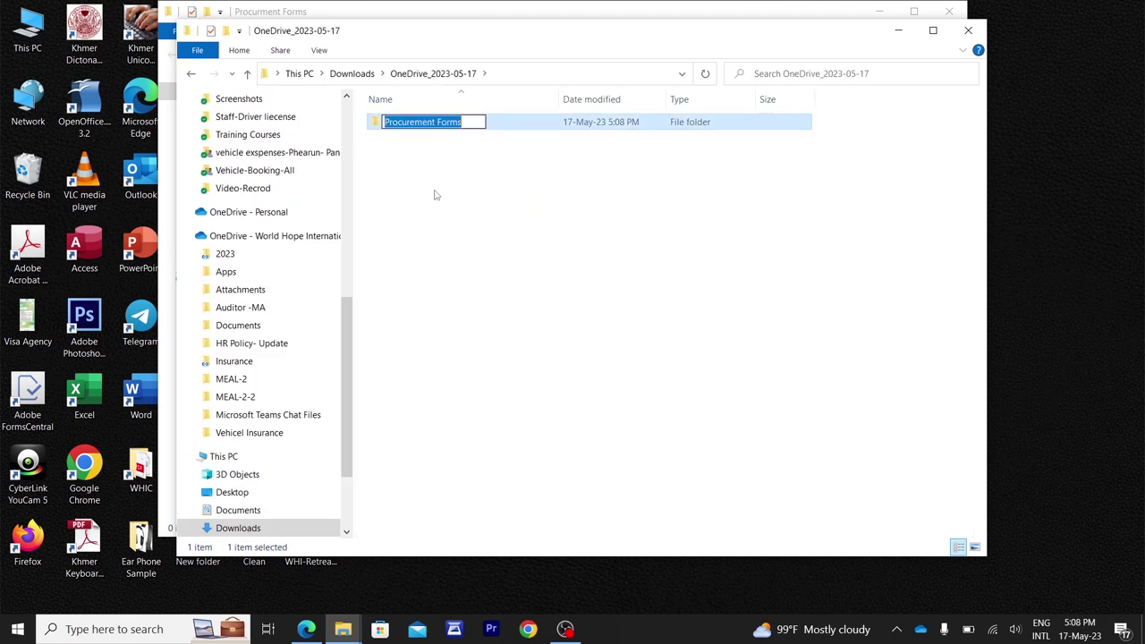
pyautogui.click(434, 153)
pyautogui.doubleClick(434, 125)
# - Select all eight Apendix Excel forms and paste them into the desktop Procurment Forms folder
pyautogui.click(435, 125)
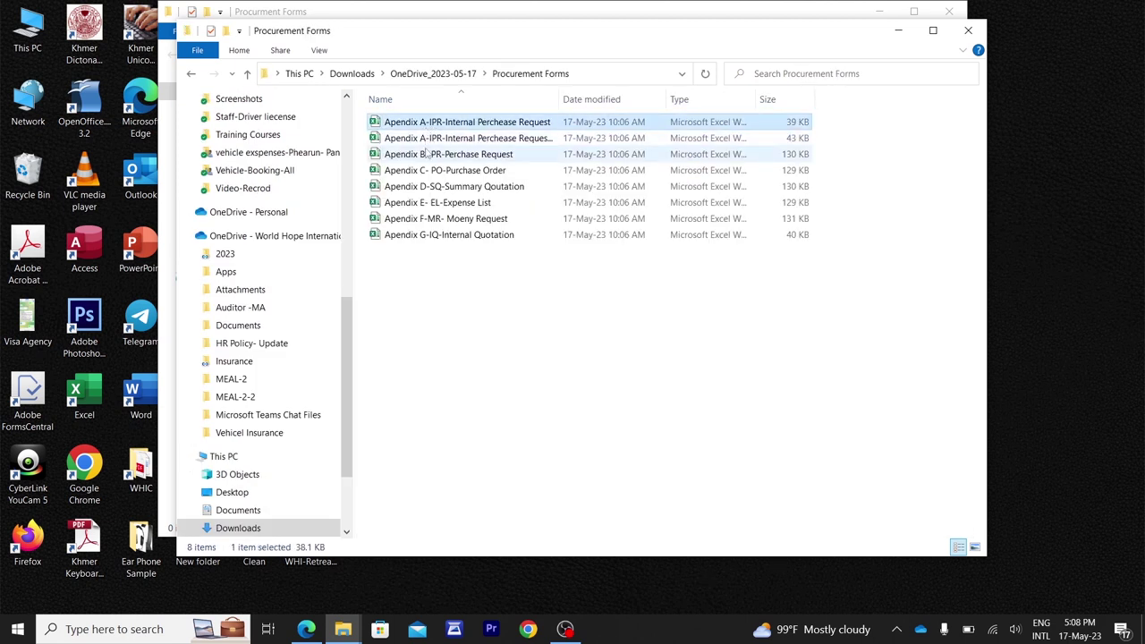
pyautogui.keyDown('shift'); pyautogui.click(427, 169); pyautogui.keyUp('shift')
pyautogui.keyDown('shift'); pyautogui.click(424, 235); pyautogui.keyUp('shift')
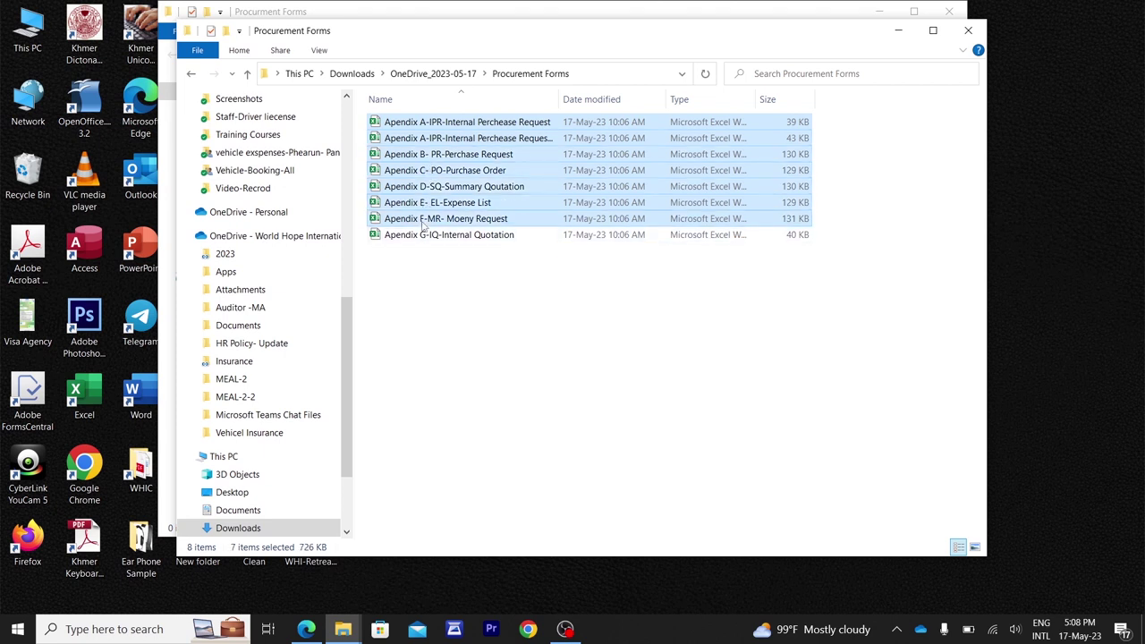
pyautogui.click(898, 31)
pyautogui.click(878, 11)
pyautogui.doubleClick(473, 173)
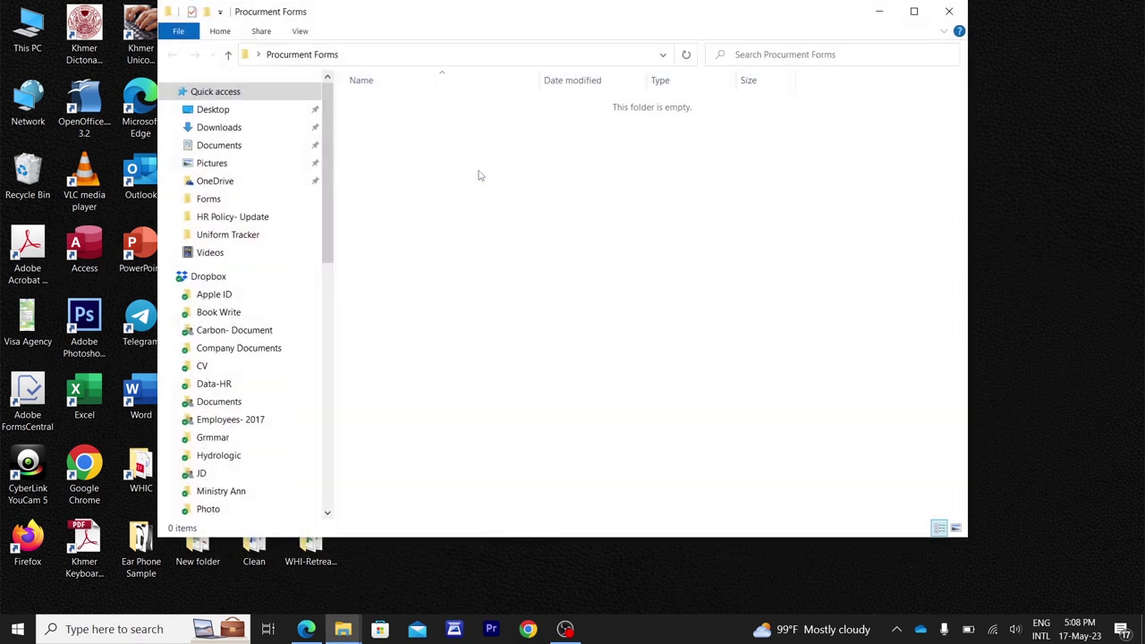
pyautogui.hotkey('ctrl', 'v')
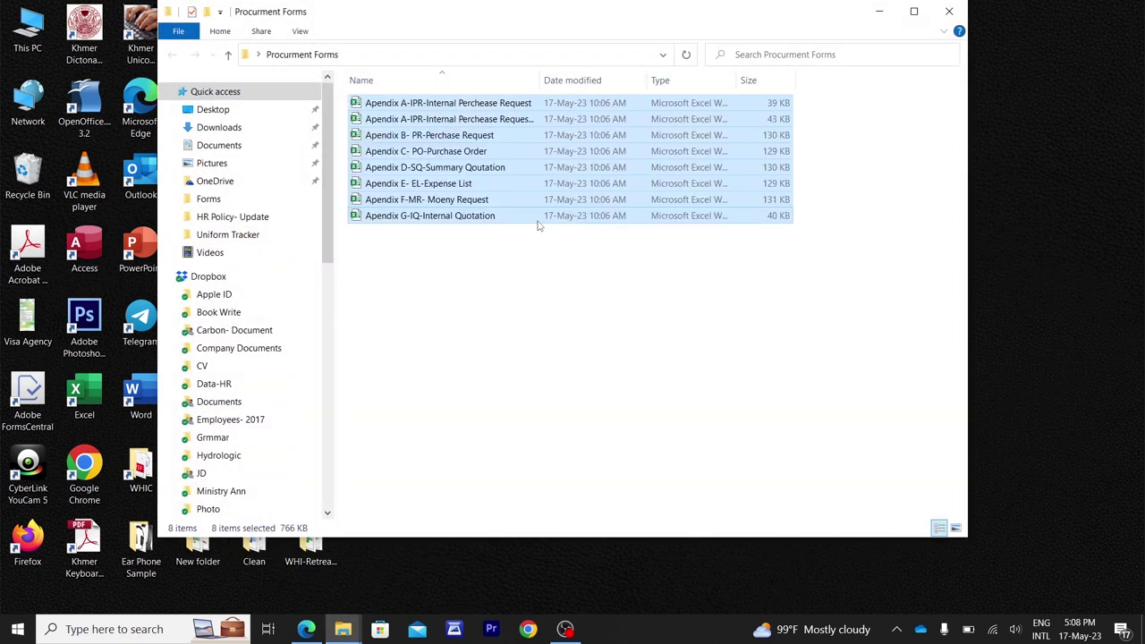
# - Close the Procurment Forms window and open Staff Leave AL & SL Data from Cambodia Staff home
pyautogui.click(950, 12)
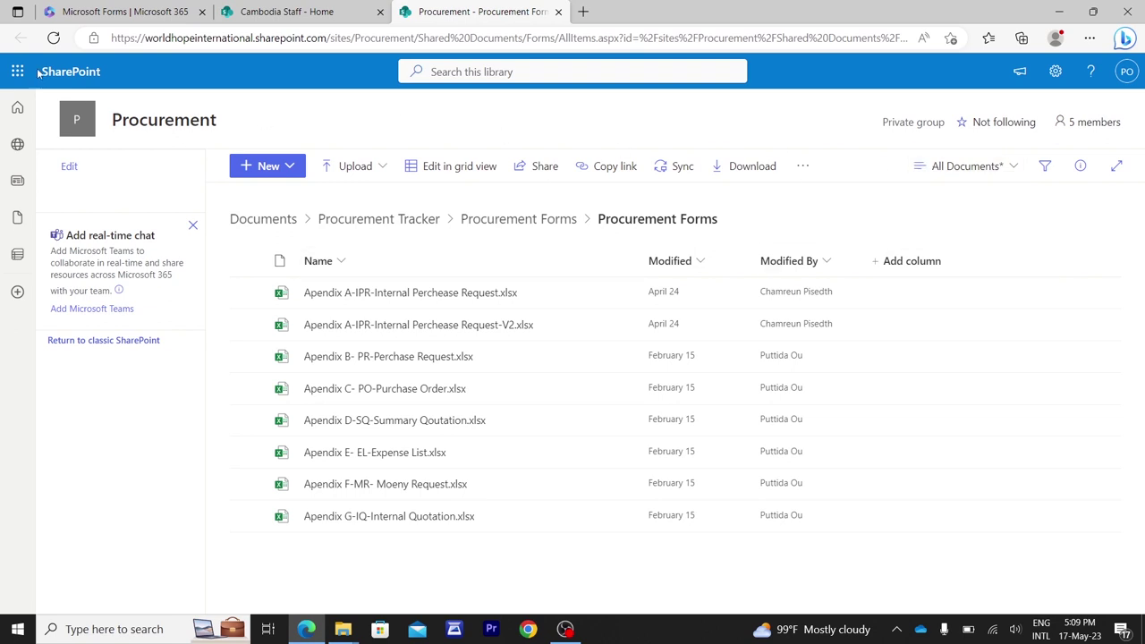
pyautogui.click(275, 21)
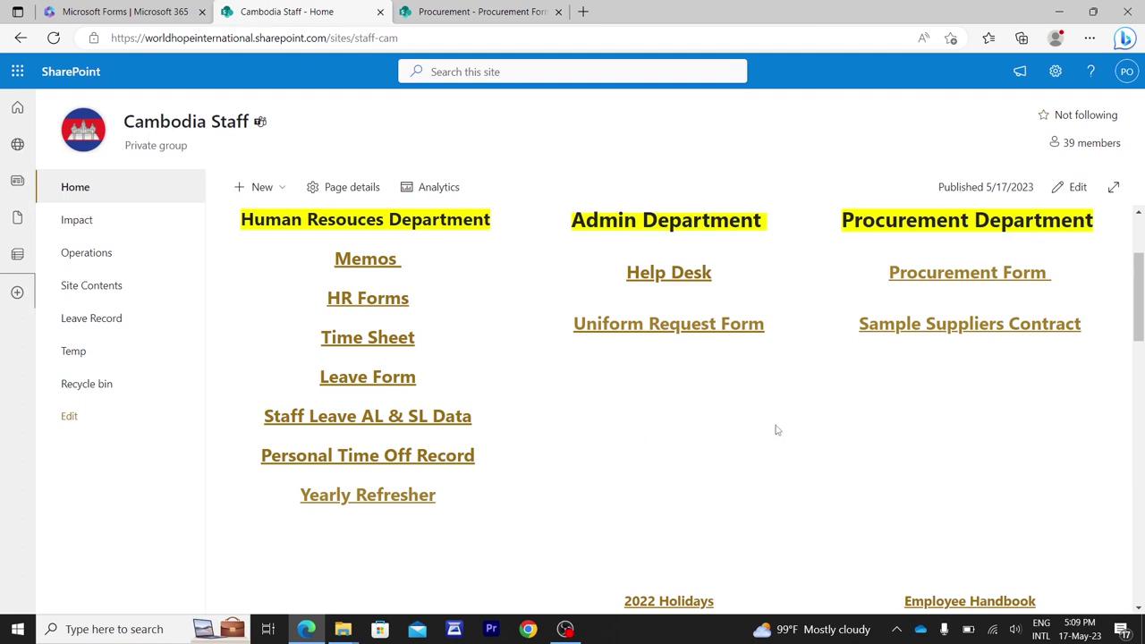
pyautogui.click(358, 417)
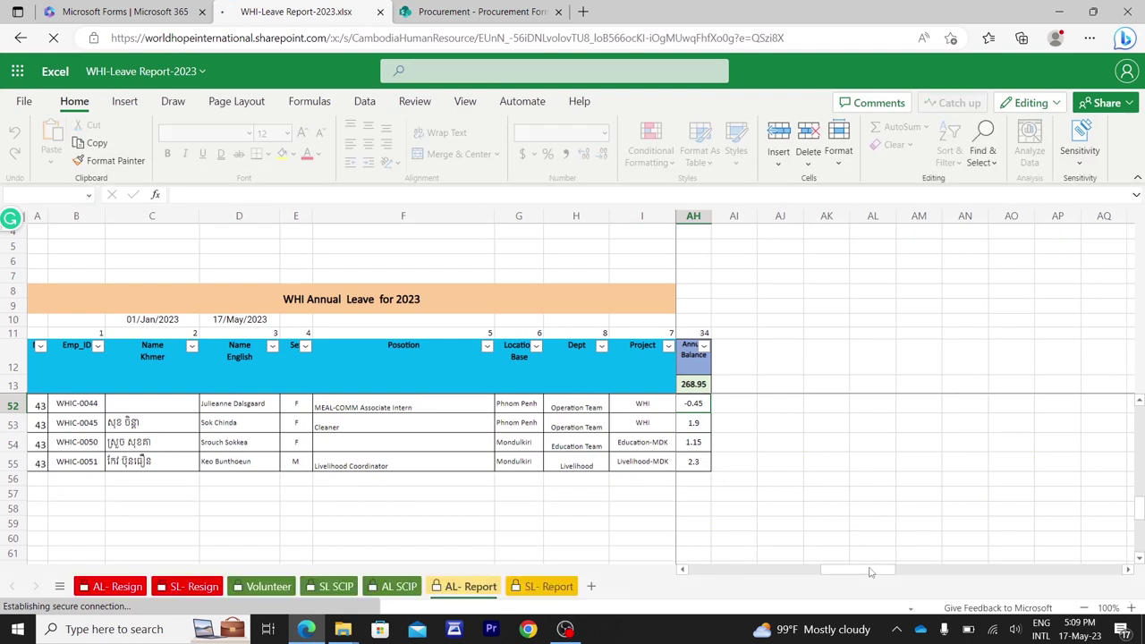
# - Scroll up to the top of the WHI-Leave Report-2023 AL- Report annual leave table
pyautogui.moveTo(861, 570); pyautogui.dragTo(703, 570)
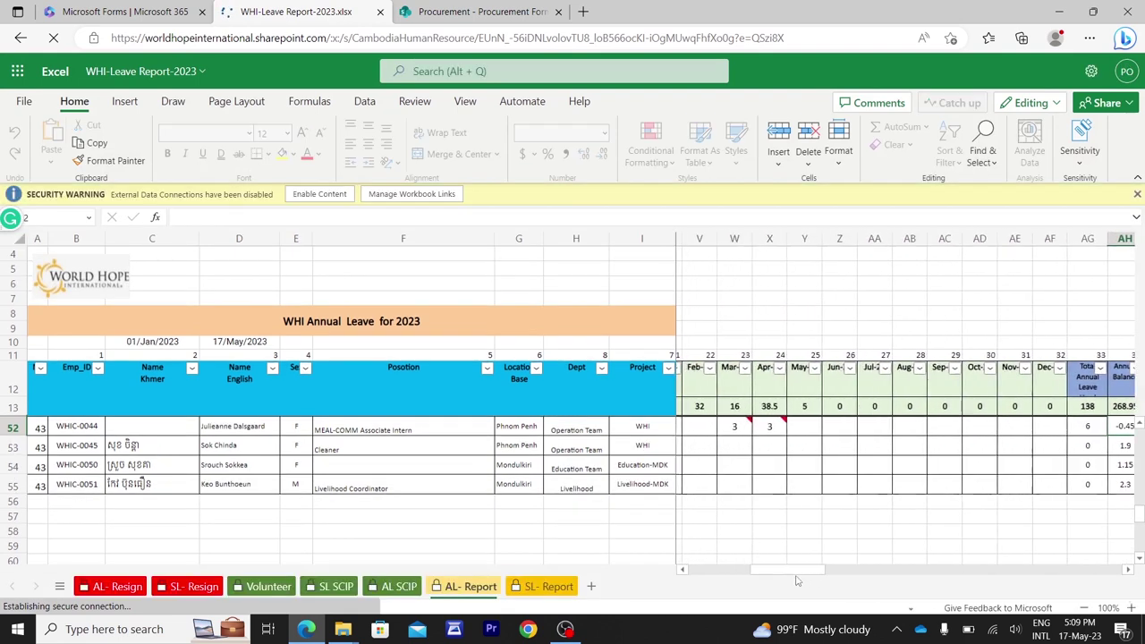
pyautogui.scroll(2, 486, 510)
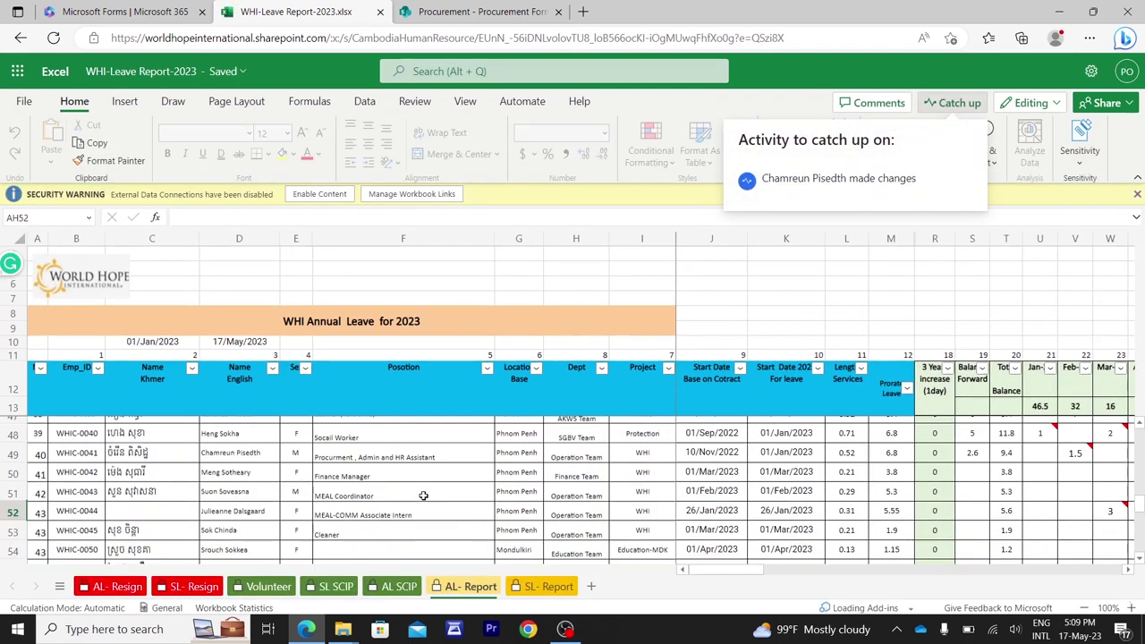
pyautogui.scroll(1, 483, 508)
pyautogui.scroll(1, 479, 507)
pyautogui.scroll(1, 479, 507)
pyautogui.scroll(1, 482, 505)
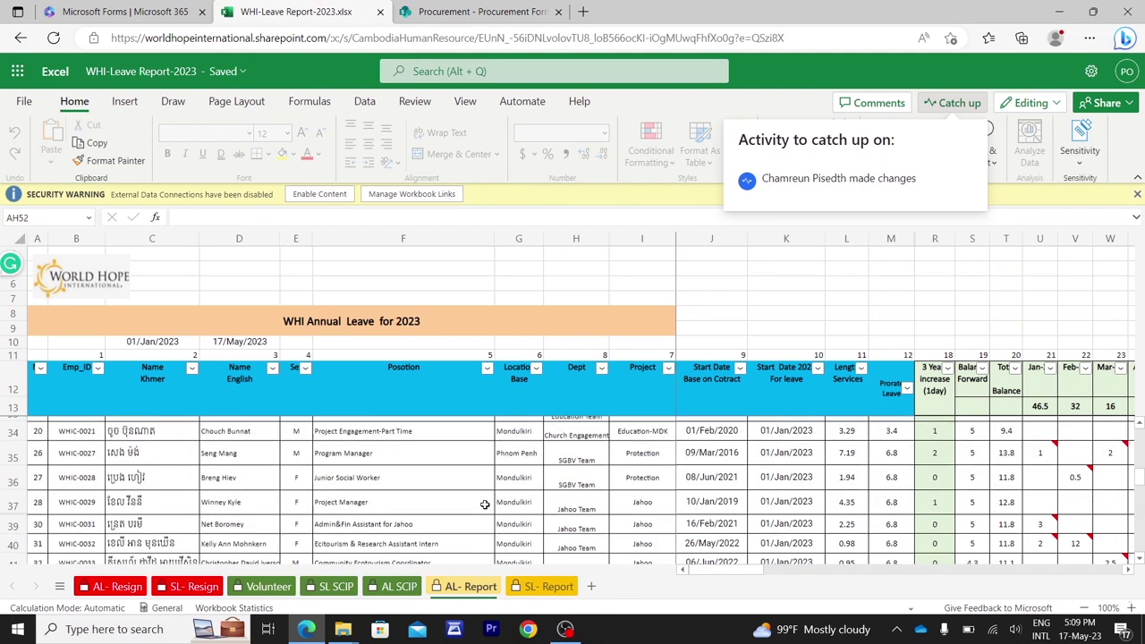
pyautogui.scroll(2, 484, 504)
pyautogui.scroll(1, 483, 504)
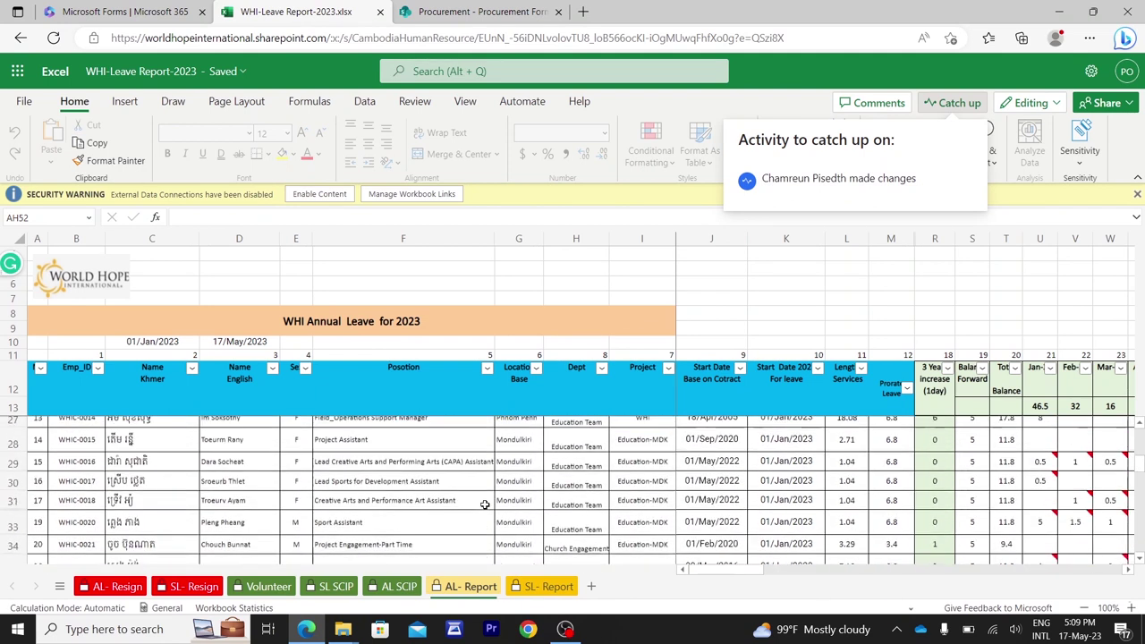
pyautogui.scroll(2, 484, 504)
pyautogui.scroll(2, 567, 503)
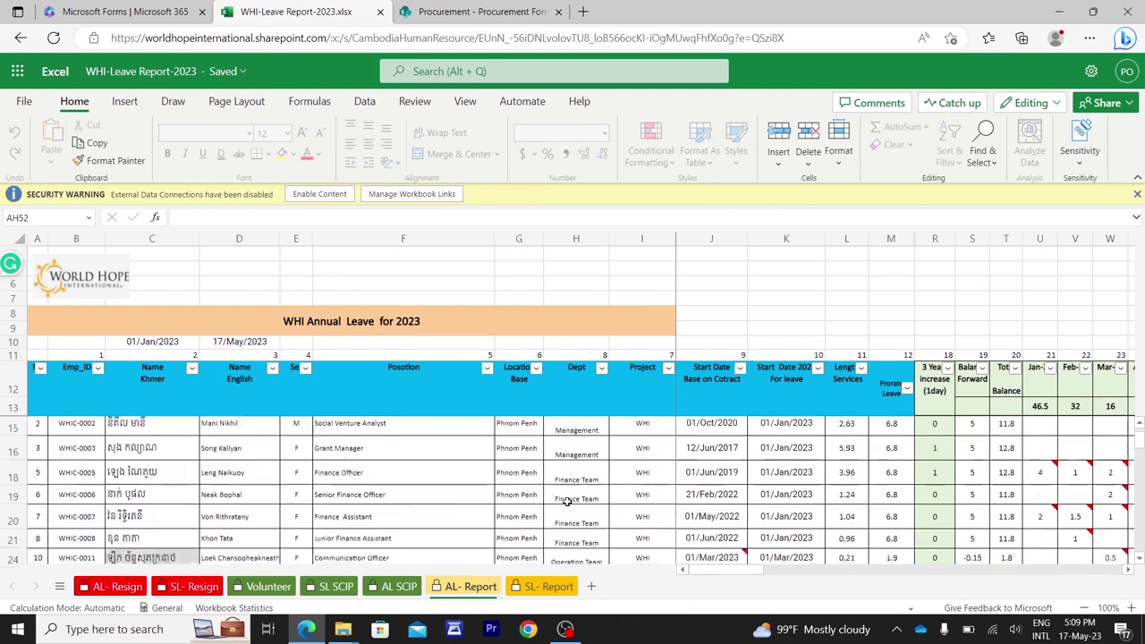
pyautogui.scroll(1, 567, 502)
pyautogui.scroll(-1, 283, 496)
pyautogui.scroll(-1, 283, 497)
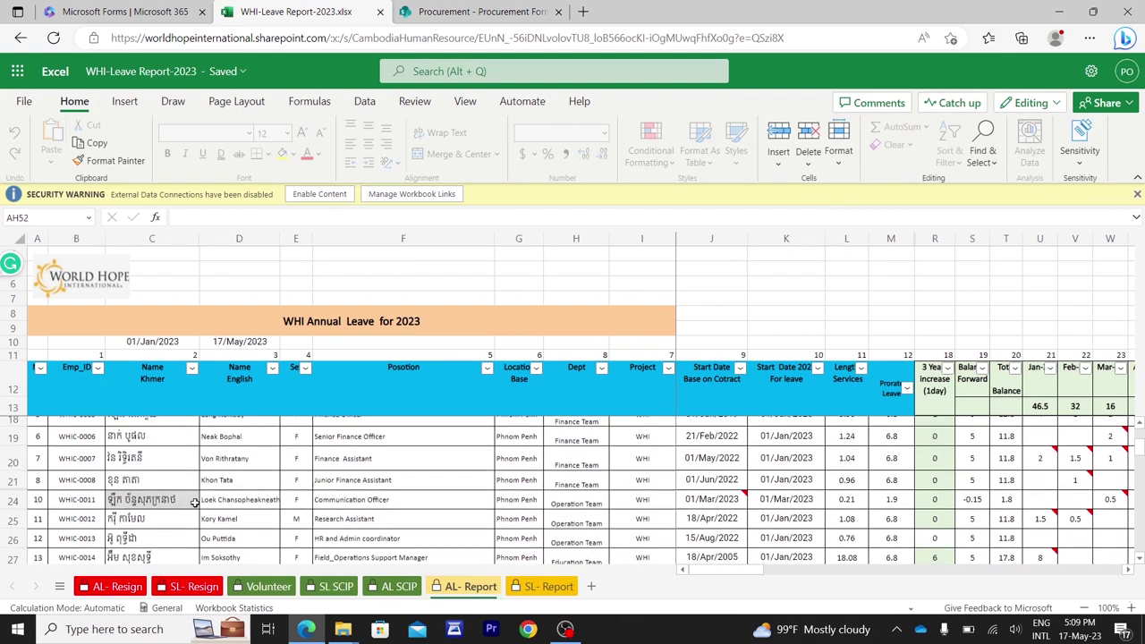
# - Inspect row 26's monthly leave, totals, balances and prorated leave cell by cell
pyautogui.click(136, 540)
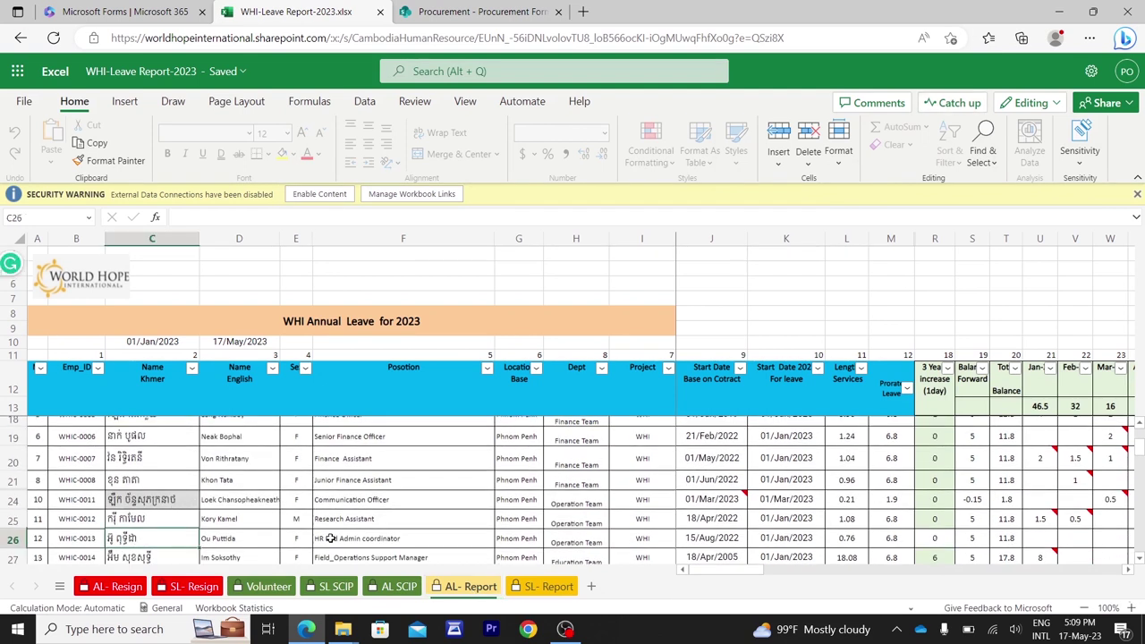
pyautogui.press('Right')
pyautogui.press('Right')
pyautogui.press('Right')
pyautogui.press('Right')
pyautogui.press('Right')
pyautogui.press('Right')
pyautogui.press('Right')
pyautogui.press('Right')
pyautogui.press('Right')
pyautogui.press('Right')
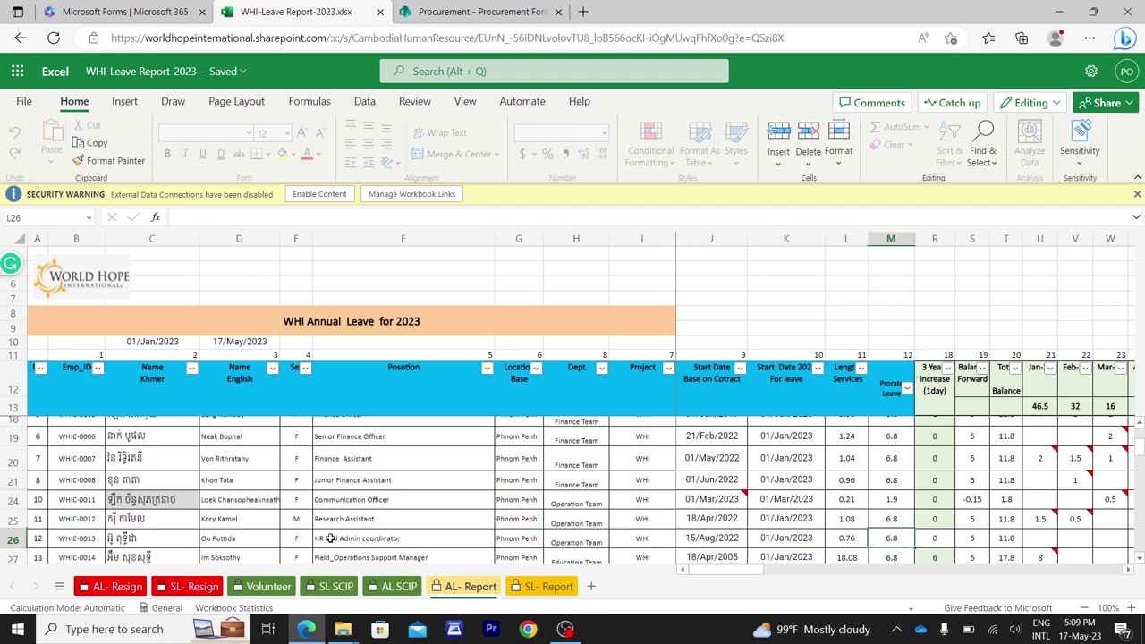
pyautogui.press('Right')
pyautogui.press('Right')
pyautogui.press('Right')
pyautogui.press('Right')
pyautogui.press('Right')
pyautogui.press('Right')
pyautogui.press('Right')
pyautogui.press('Right')
pyautogui.press('Right')
pyautogui.press('Right')
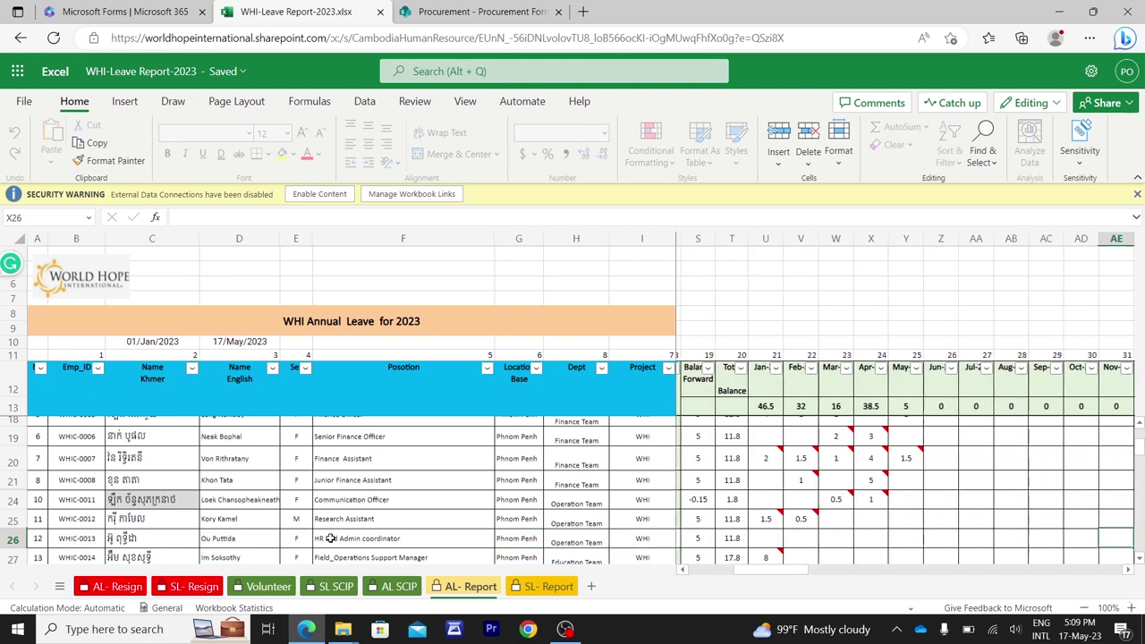
pyautogui.press('Right')
pyautogui.press('Right')
pyautogui.press('Right')
pyautogui.press('Right')
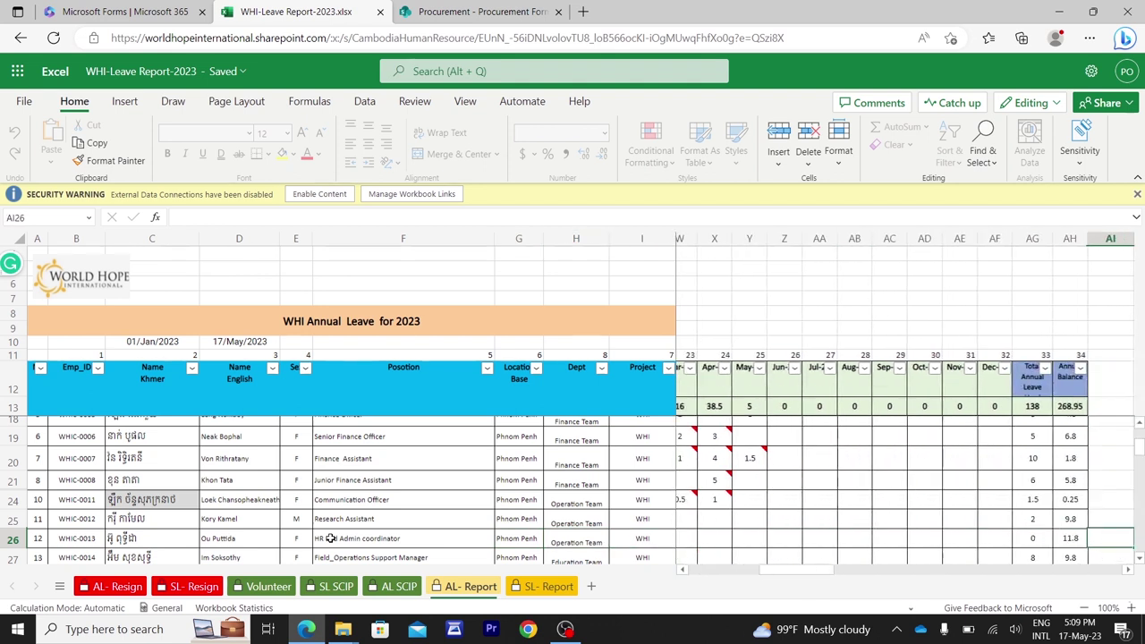
pyautogui.press('Left')
pyautogui.press('Left')
pyautogui.press('Left')
pyautogui.press('Left')
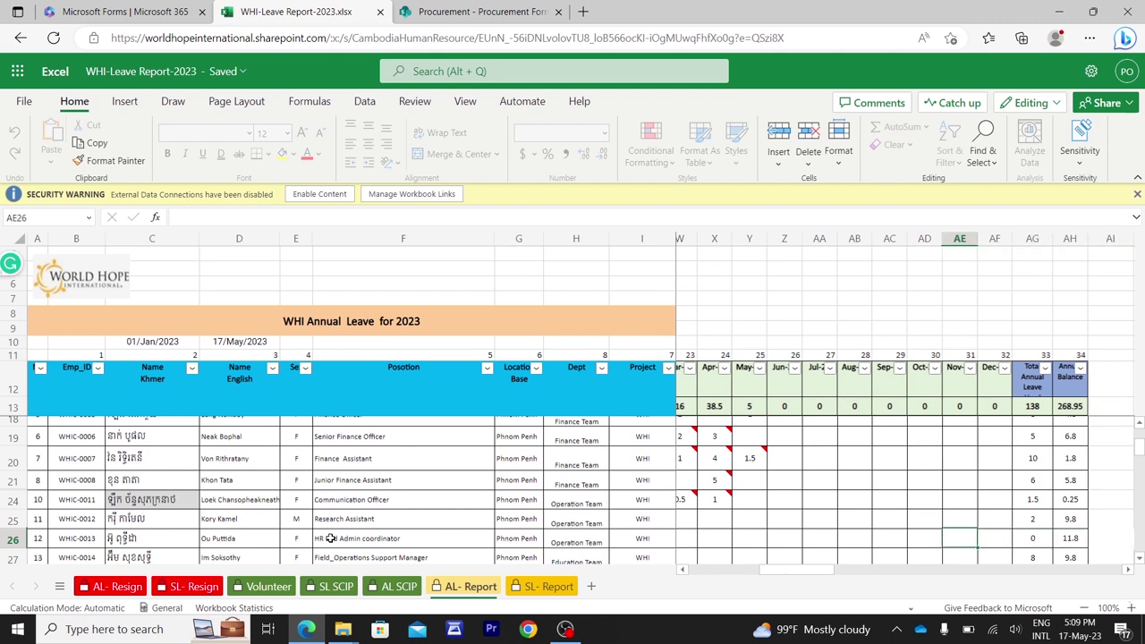
pyautogui.press('Left')
pyautogui.press('Left')
pyautogui.press('Left')
pyautogui.press('Left')
pyautogui.press('Left')
pyautogui.press('Left')
pyautogui.press('Left')
pyautogui.press('Left')
pyautogui.press('Left')
pyautogui.press('Left')
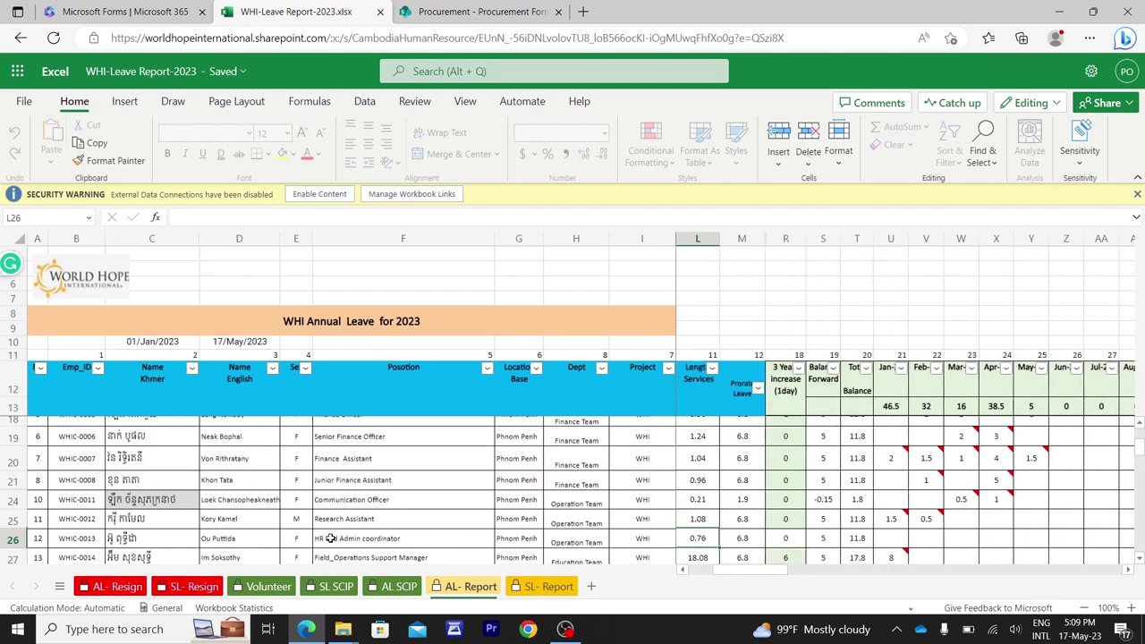
pyautogui.press('Left')
pyautogui.press('Left')
pyautogui.press('Left')
pyautogui.press('Left')
pyautogui.press('Left')
pyautogui.press('Left')
pyautogui.press('Right')
pyautogui.press('Right')
pyautogui.press('Right')
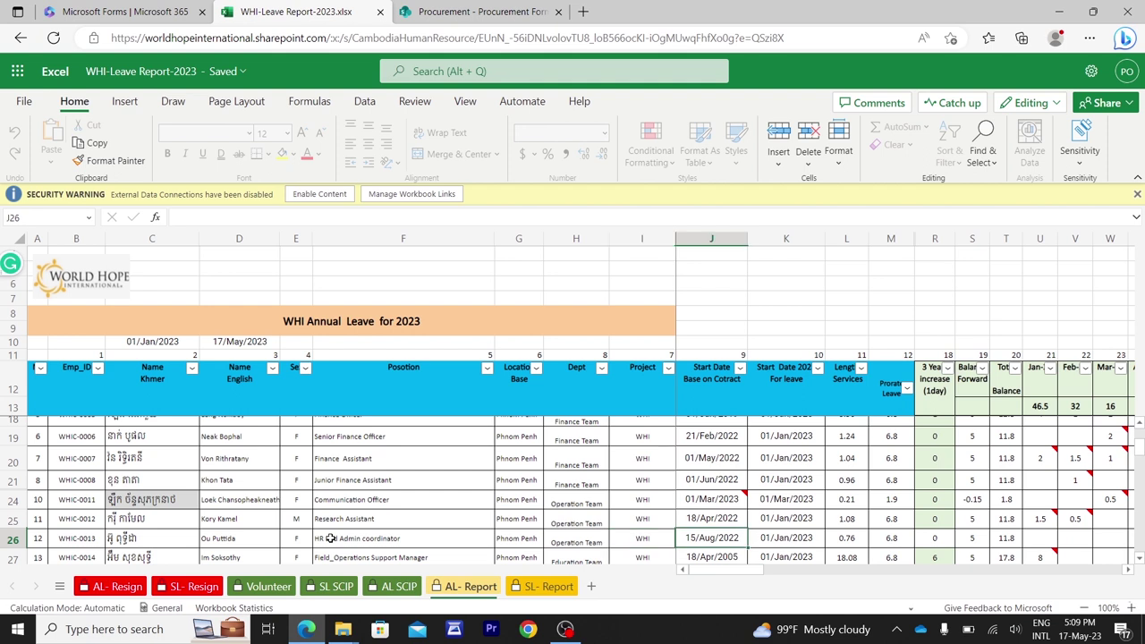
pyautogui.press('Right')
pyautogui.press('Right')
pyautogui.press('Right')
pyautogui.press('Right')
pyautogui.press('Right')
pyautogui.press('Right')
pyautogui.press('Right')
pyautogui.press('Right')
pyautogui.press('Right')
pyautogui.press('Right')
pyautogui.press('Right')
pyautogui.press('Right')
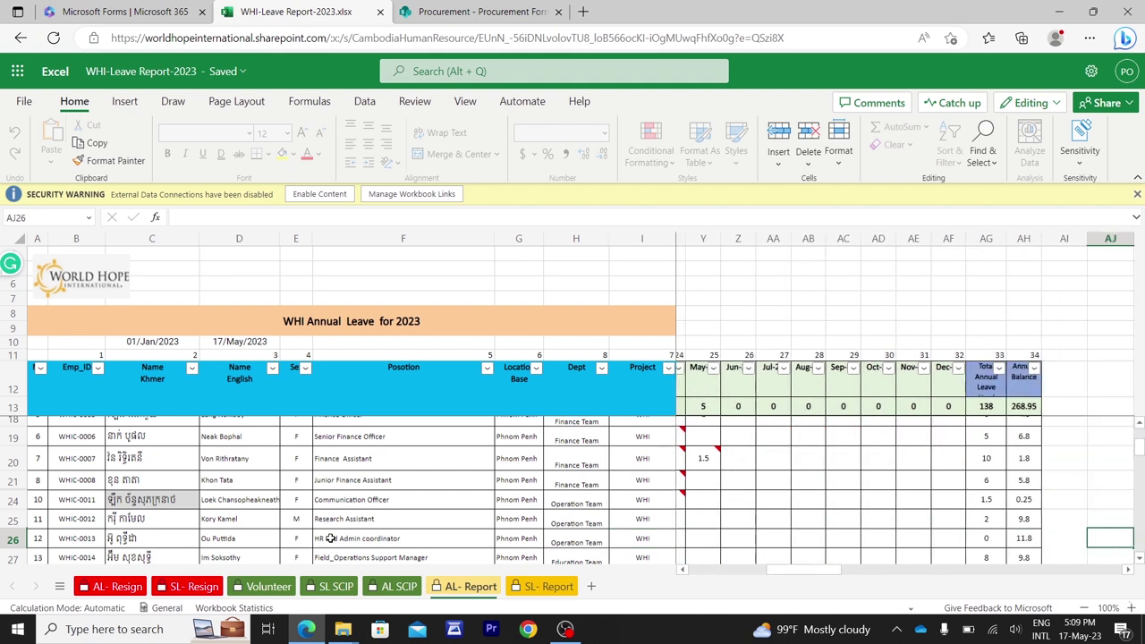
pyautogui.press('Left')
pyautogui.press('Left')
pyautogui.press('Left')
pyautogui.press('Left')
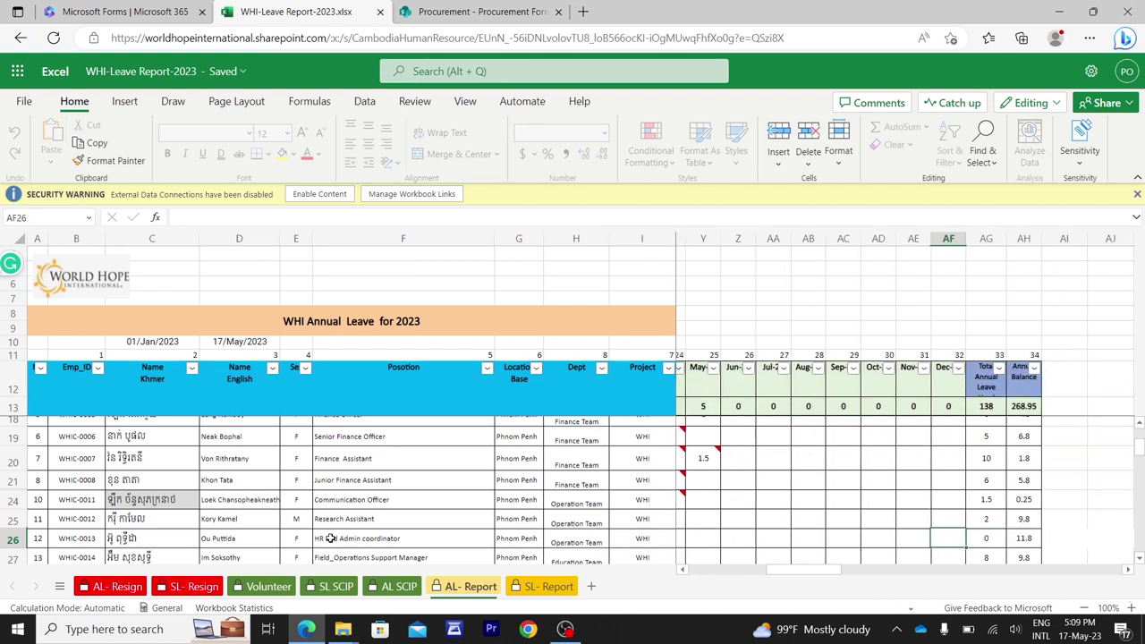
pyautogui.press('Left')
pyautogui.press('Left')
pyautogui.press('Left')
pyautogui.press('Left')
pyautogui.press('Left')
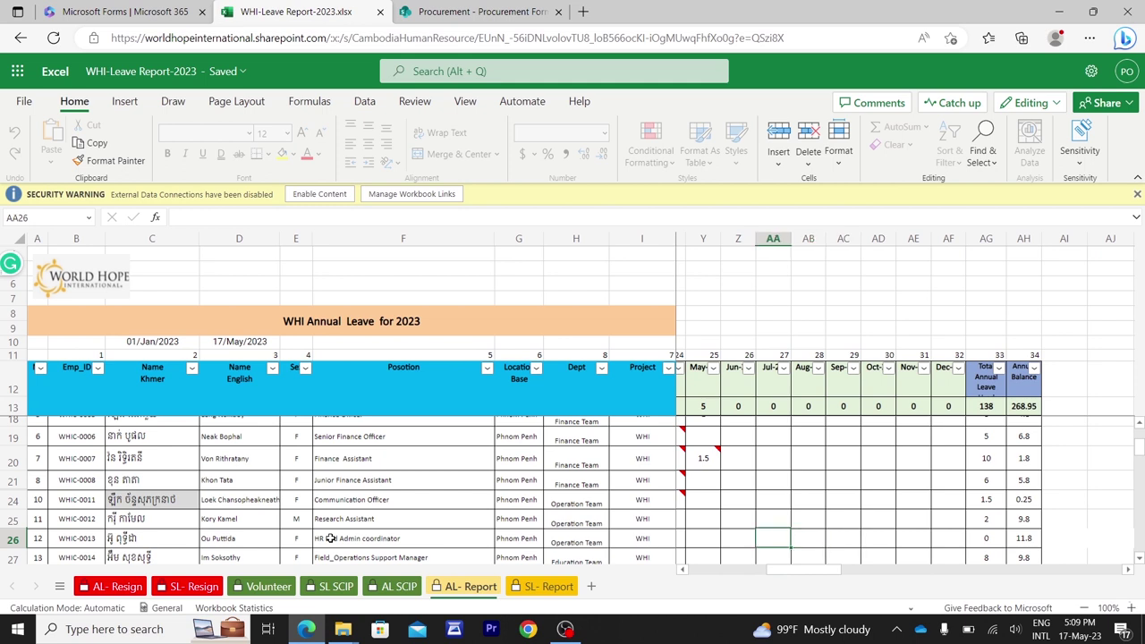
pyautogui.press('Left')
pyautogui.press('Left')
pyautogui.press('Left')
pyautogui.press('Left')
pyautogui.press('Left')
pyautogui.press('Left')
pyautogui.press('Left')
pyautogui.press('Left')
pyautogui.press('Left')
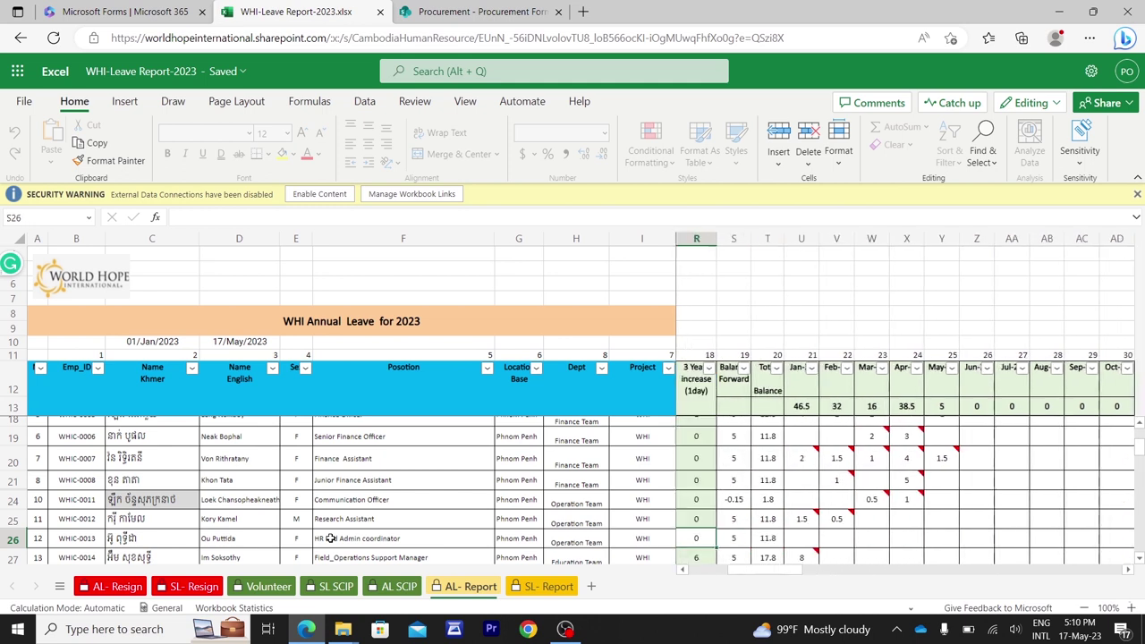
pyautogui.press('Left')
pyautogui.press('Left')
pyautogui.press('Left')
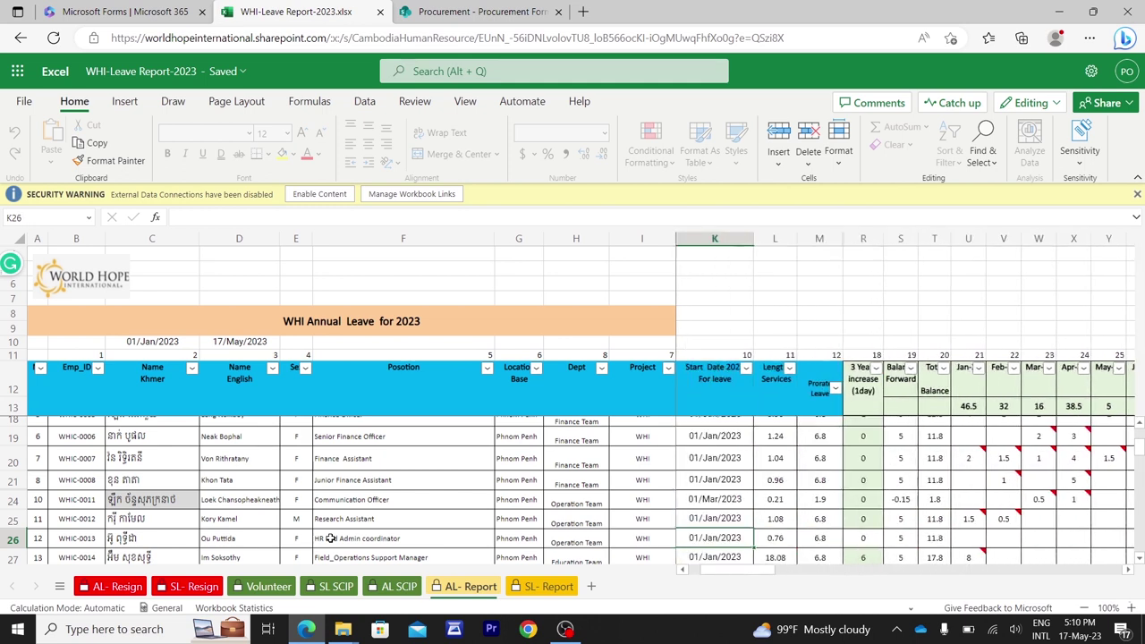
pyautogui.press('Left')
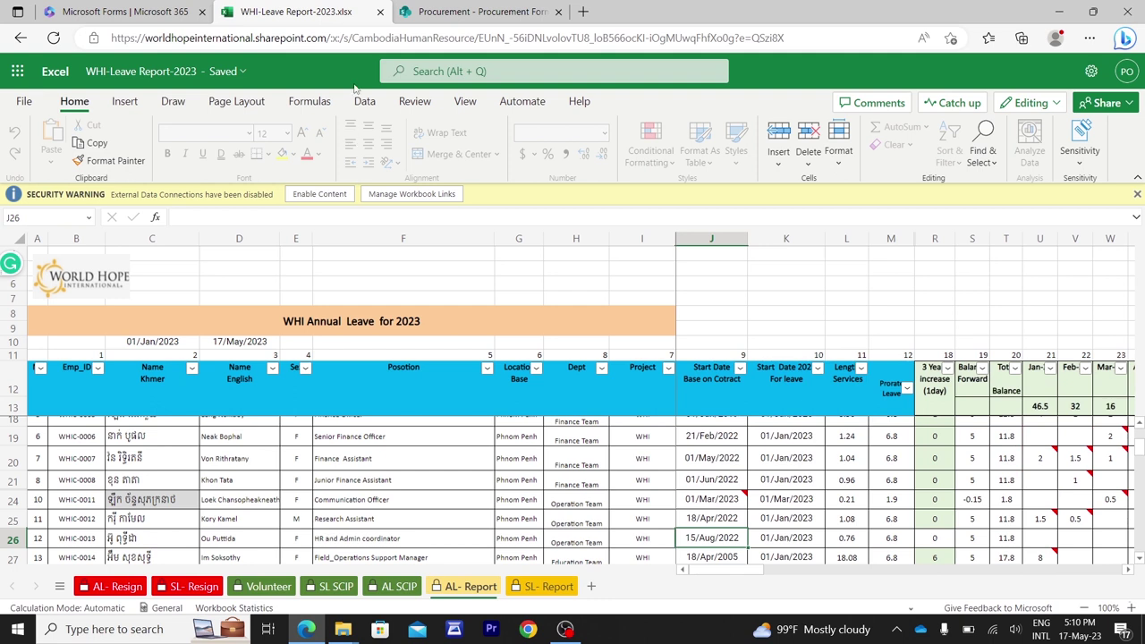